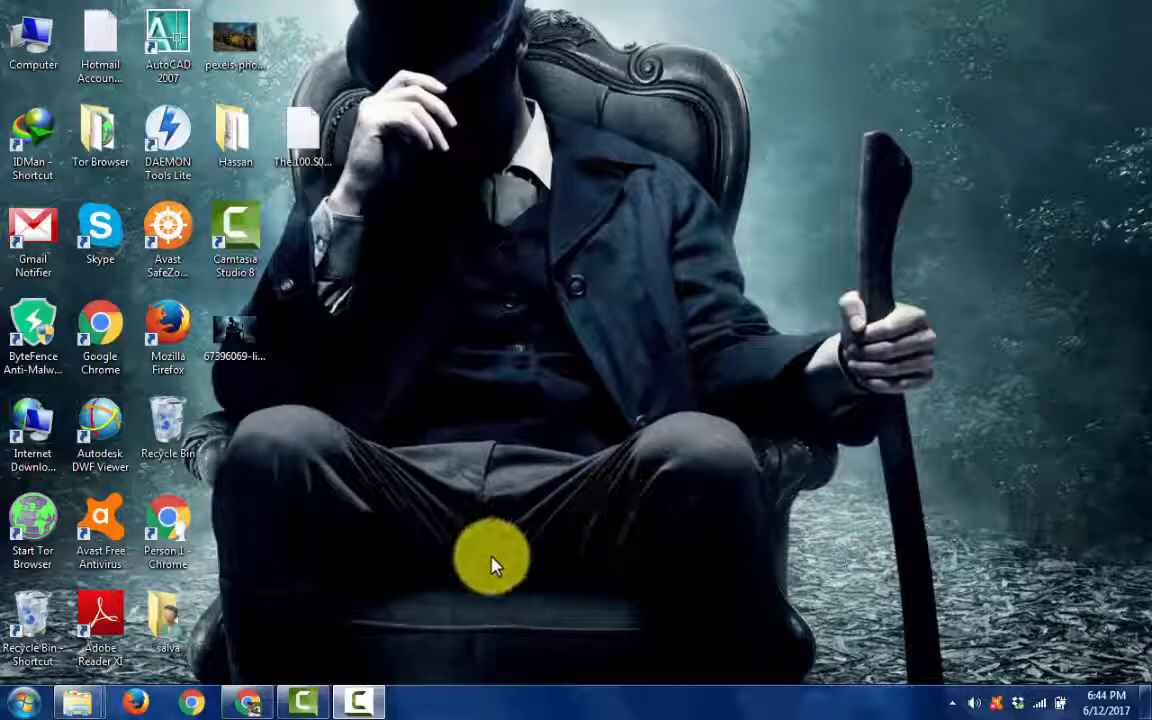
- Switch to Chrome and search Google for "xampp server download"
left_click(255, 704)
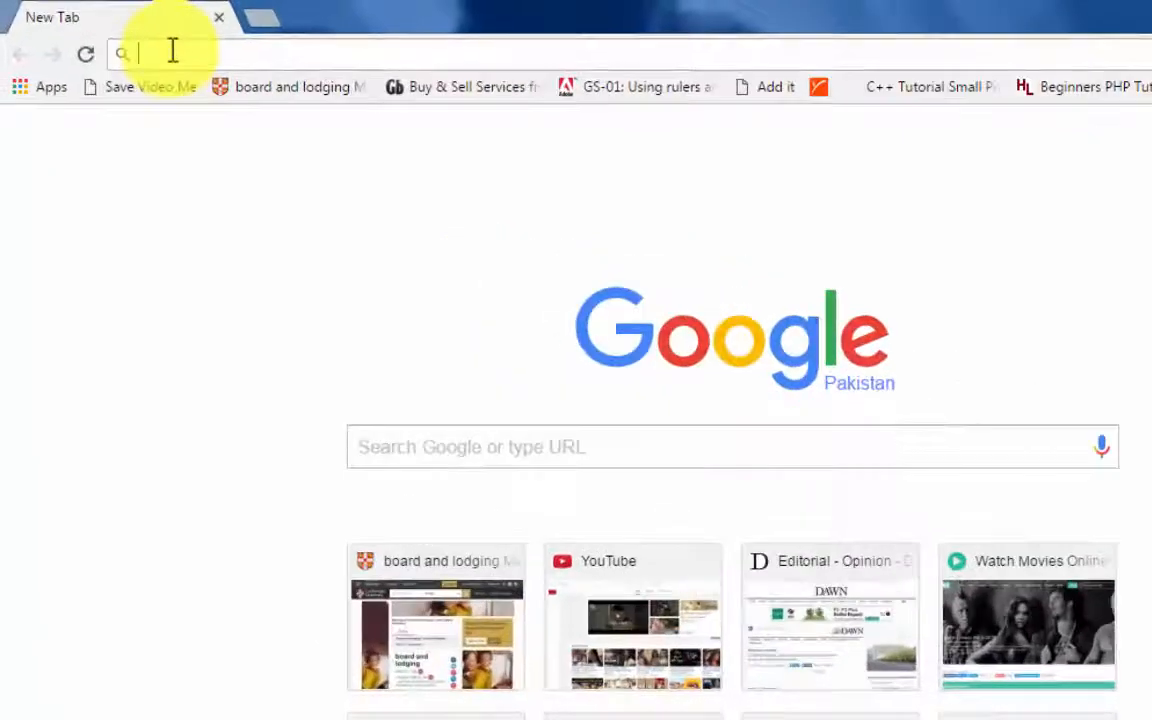
type("xam")
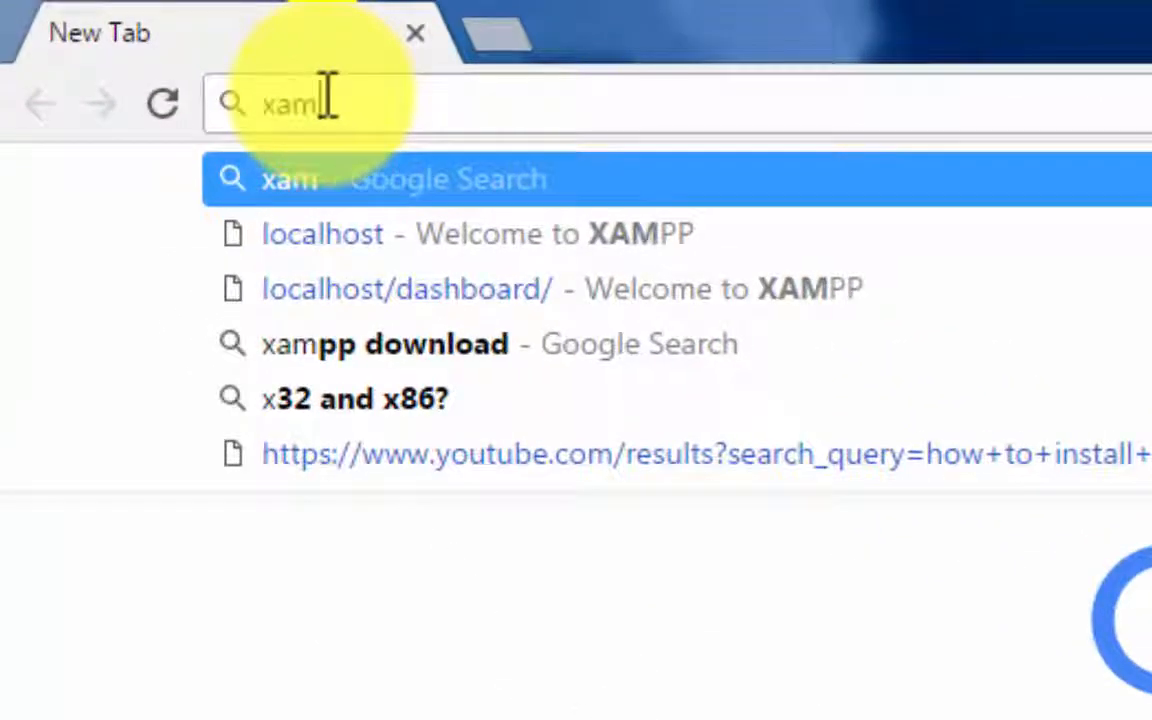
type("pp")
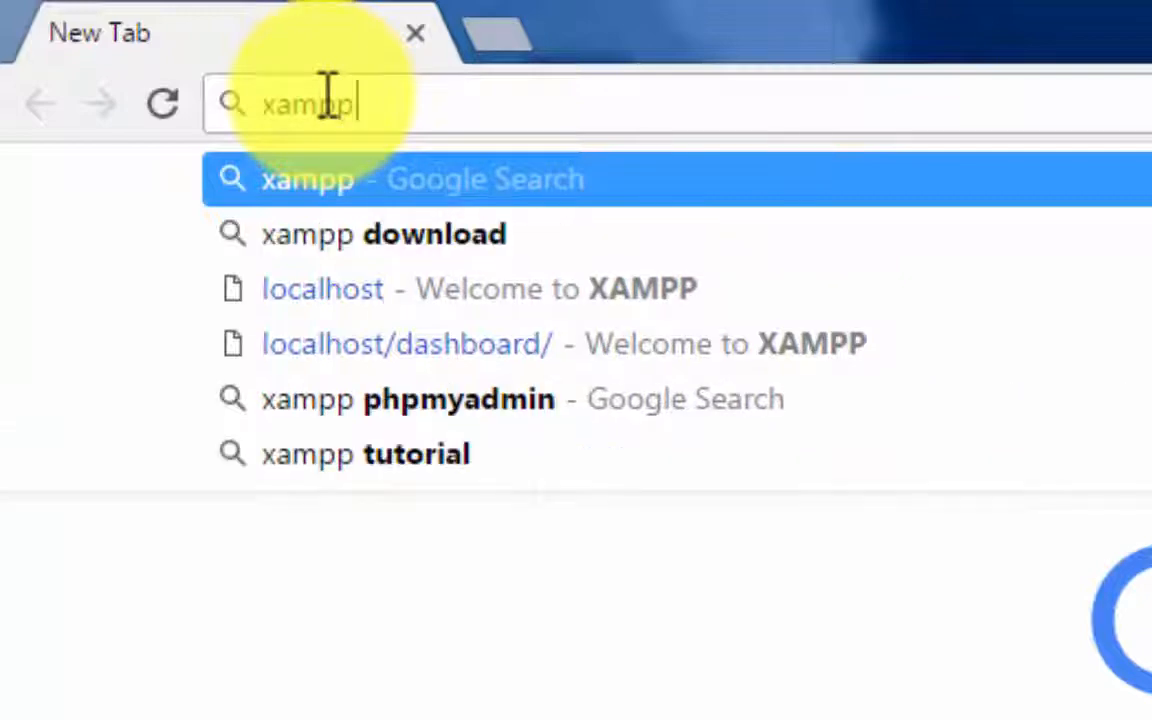
type(" server down")
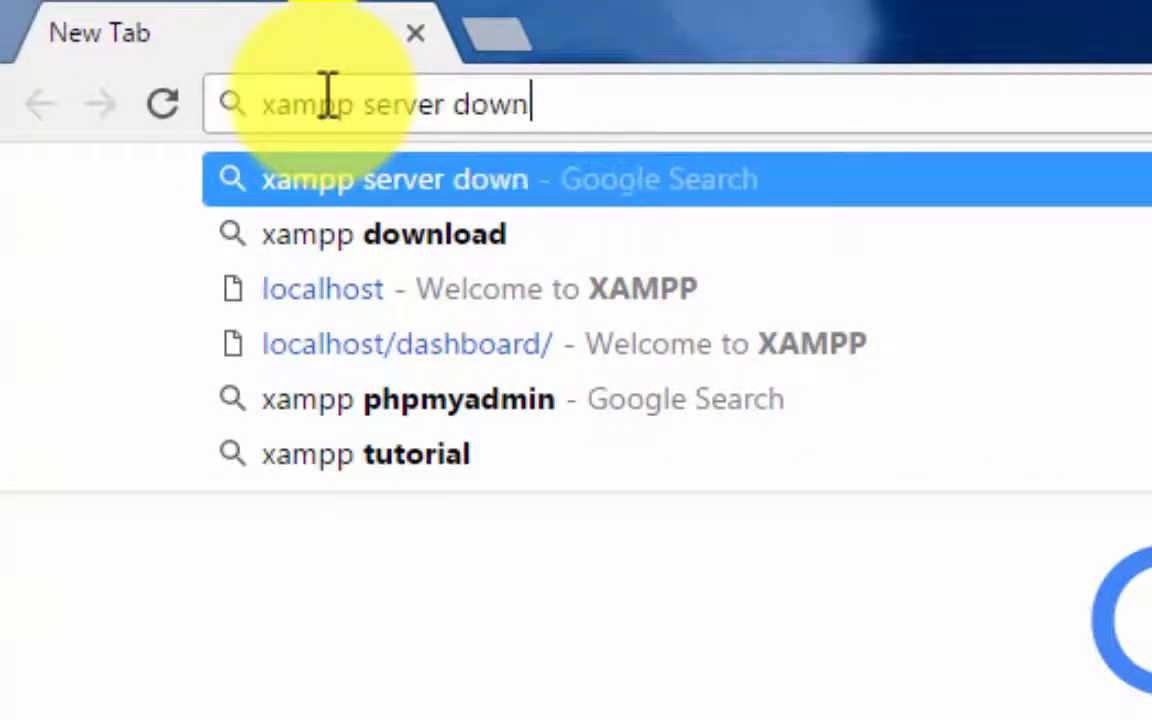
type("load")
key("Return")
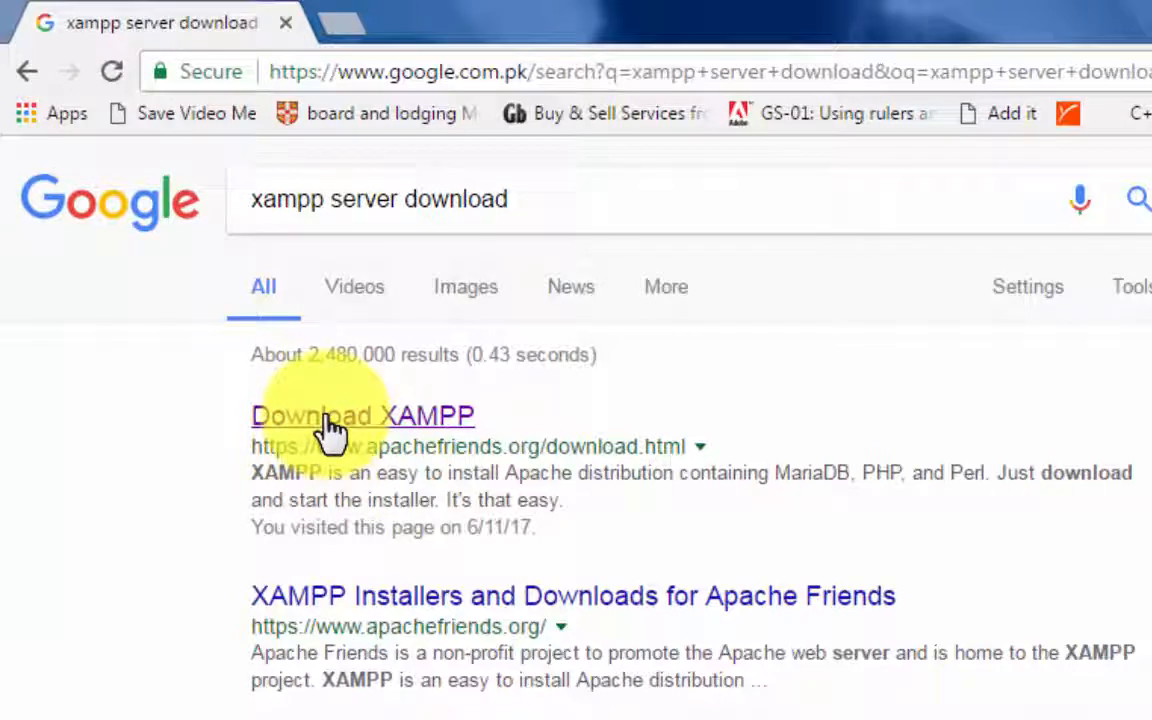
- Open the Download XAMPP result from apachefriends.org in a new tab and dismiss the browser's downloads bar
middle_click(333, 425)
left_click(393, 13)
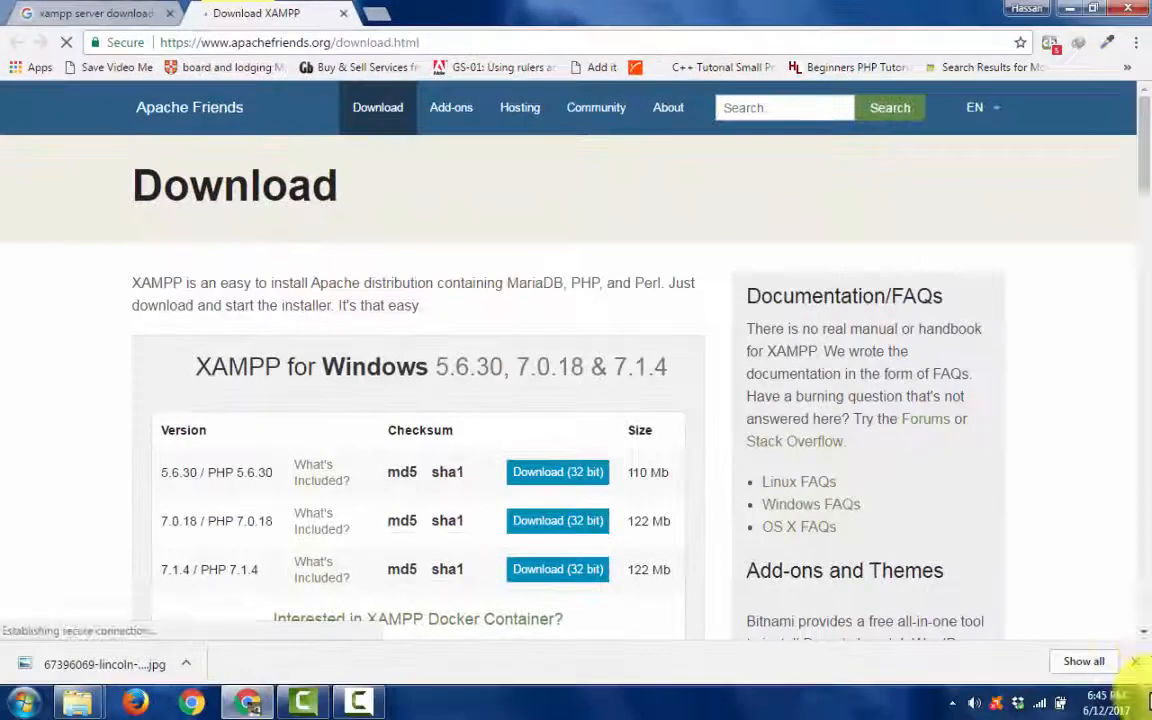
left_click(1136, 661)
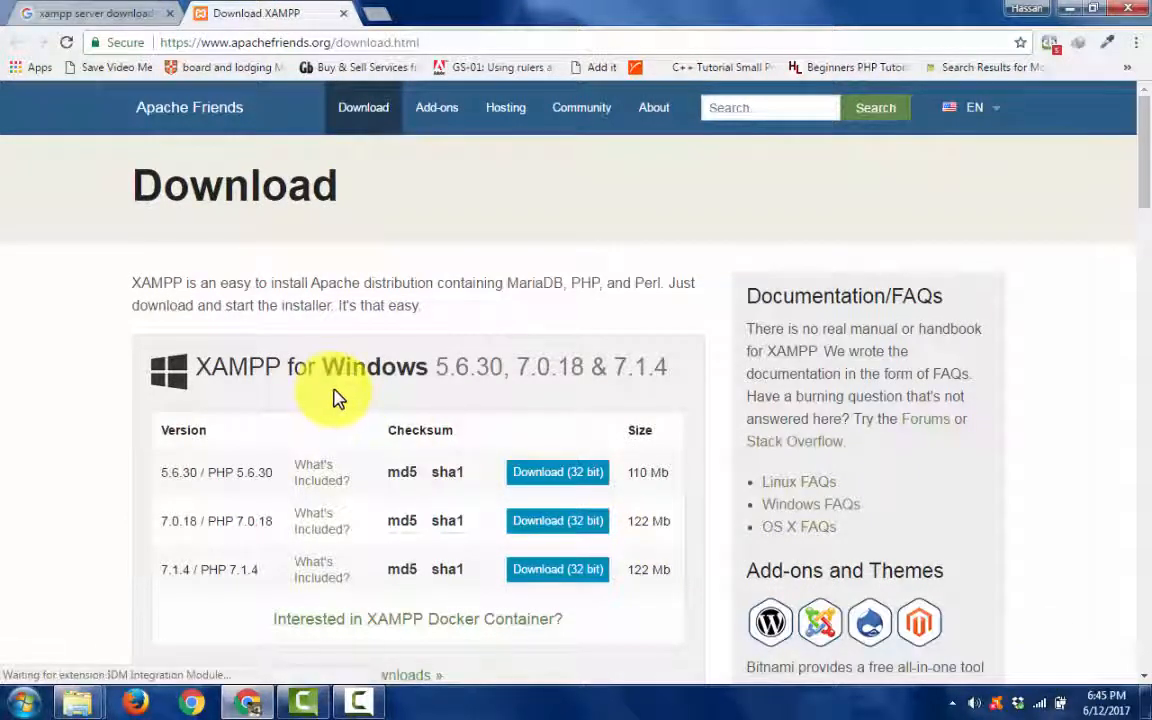
- Request the 32-bit Windows download of XAMPP 7.1.4 and skip the duplicate download
scroll(334, 398, "down", 1)
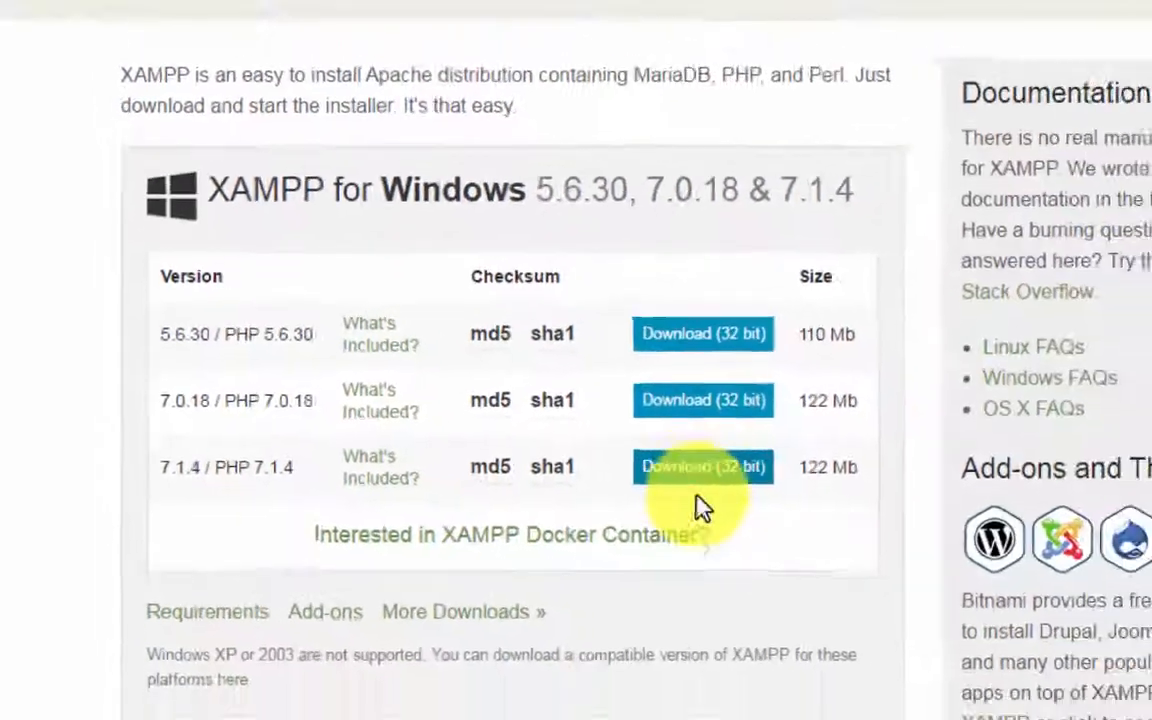
scroll(870, 520, "down", 3)
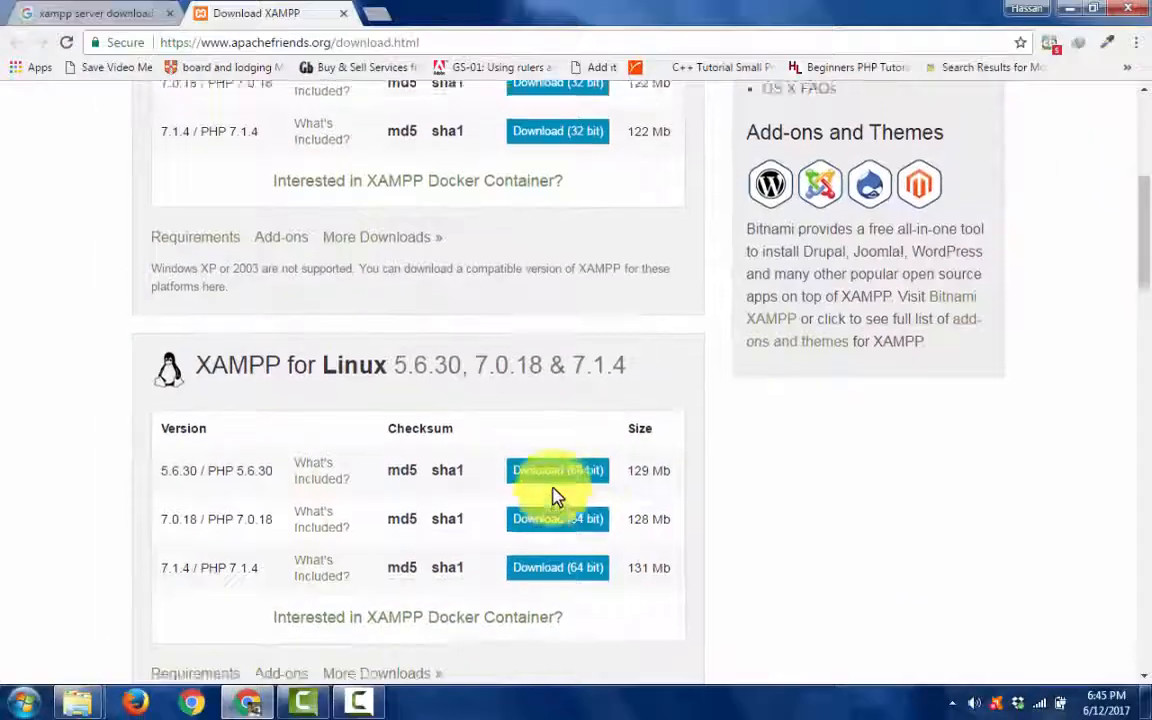
scroll(557, 497, "up", 3)
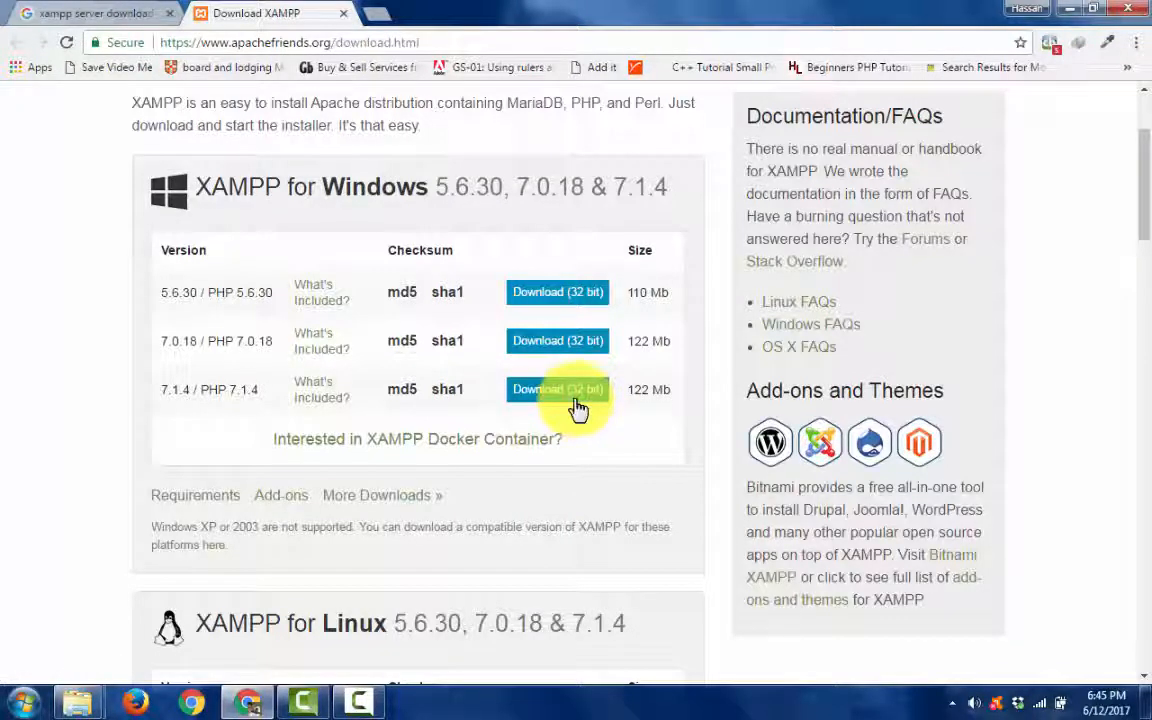
scroll(579, 418, "down", 4)
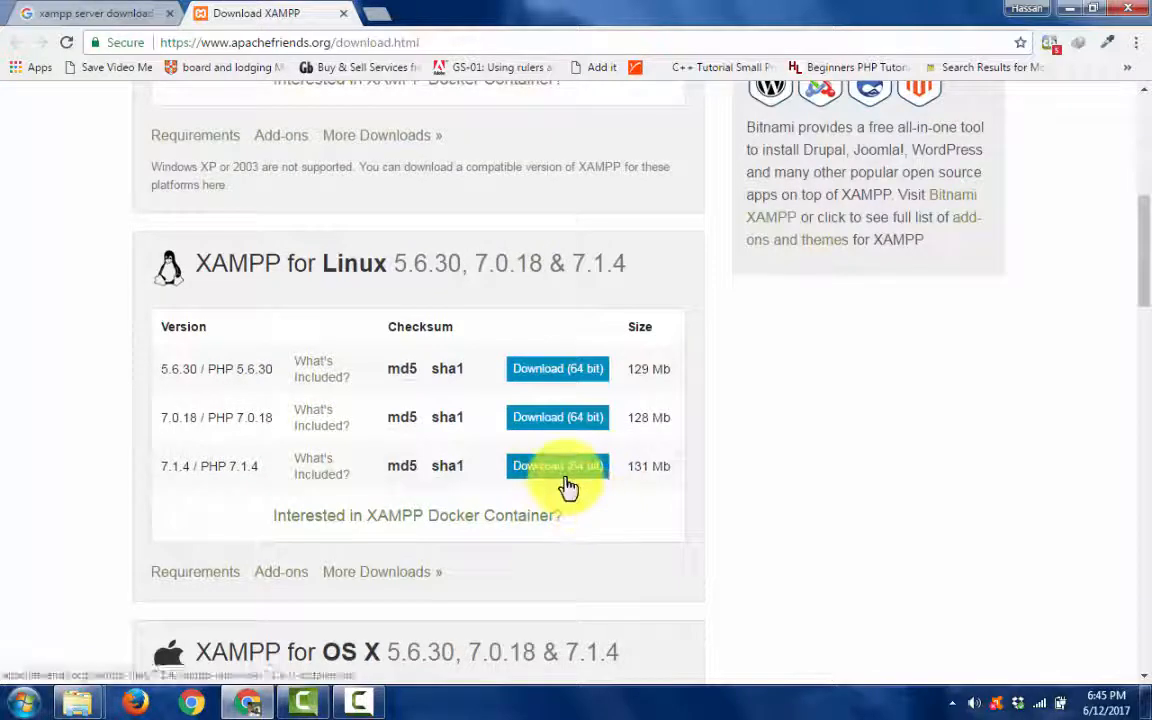
scroll(567, 487, "up", 4)
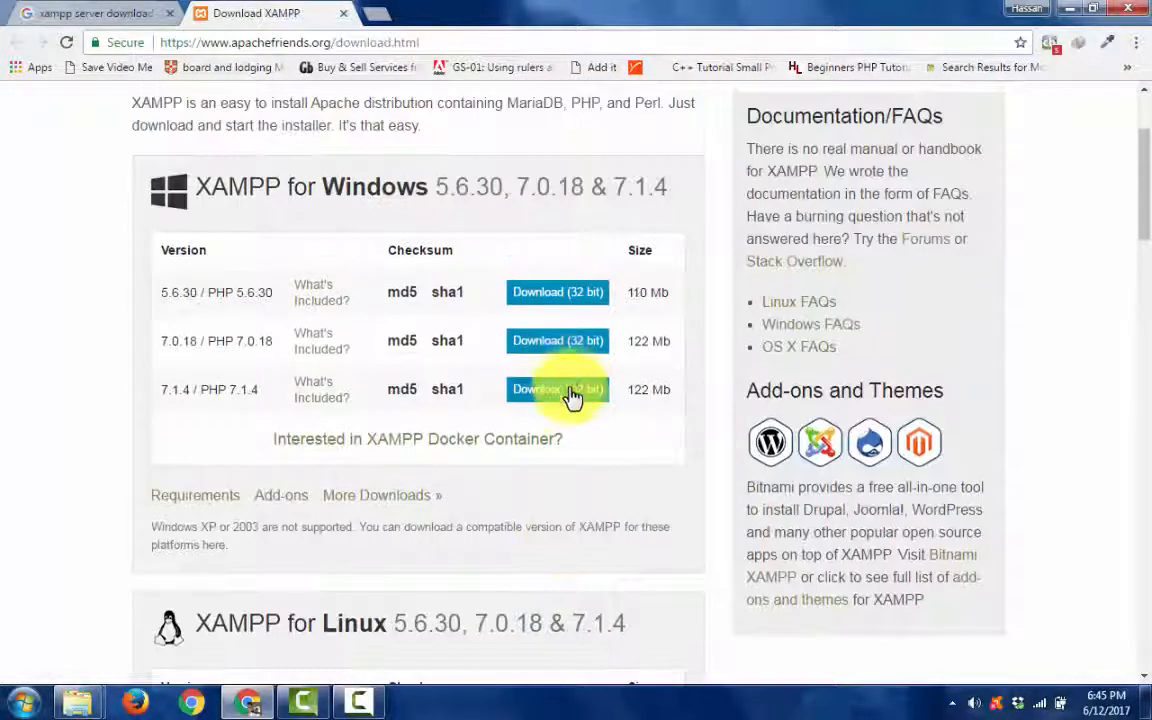
left_click(574, 400)
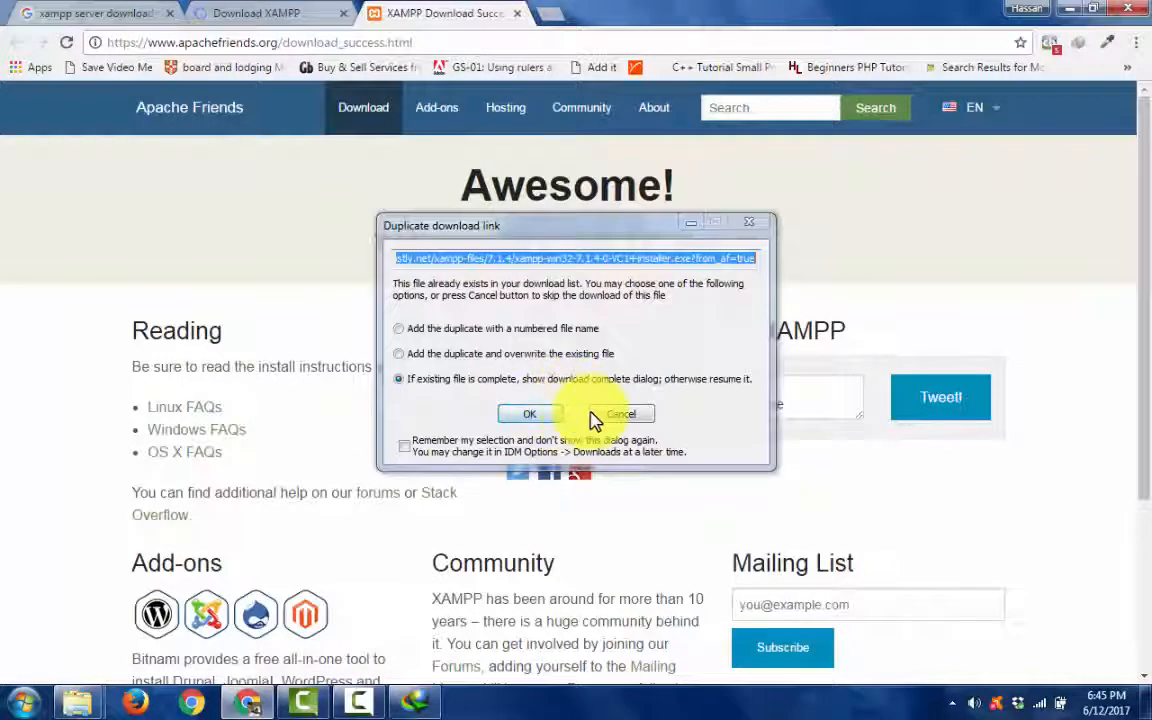
left_click(610, 418)
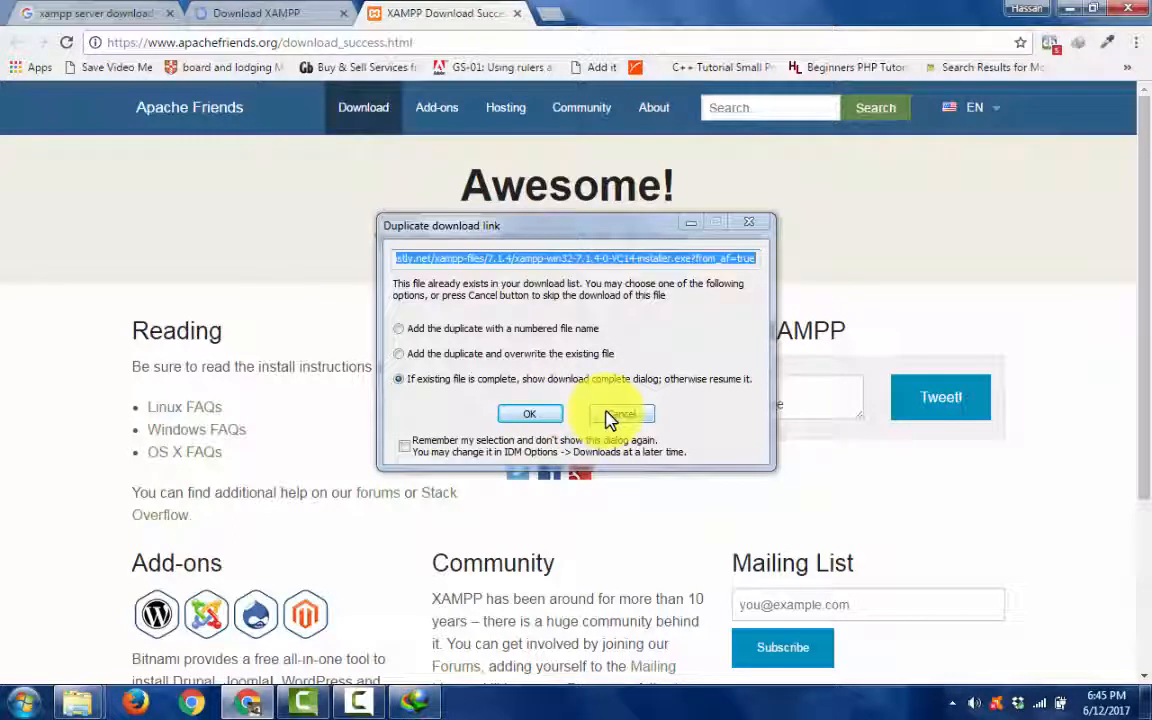
left_click(610, 418)
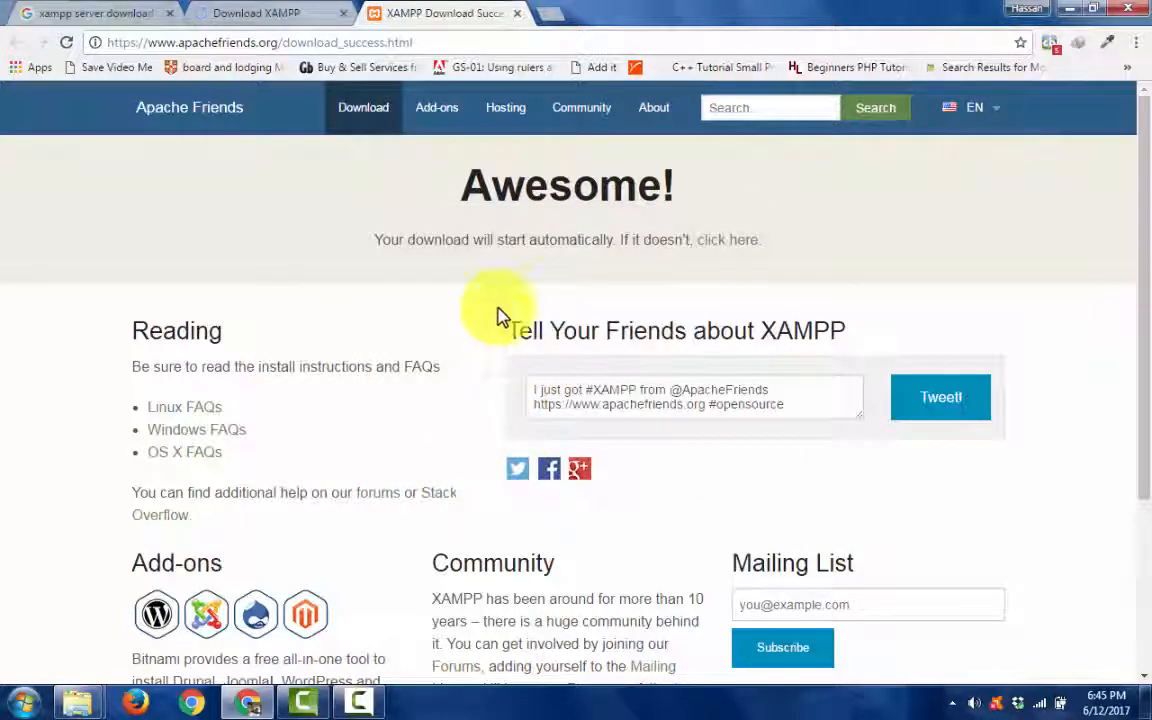
- Close the Download XAMPP tab and search Google for "apachelounge" from the existing results page
left_click(316, 12)
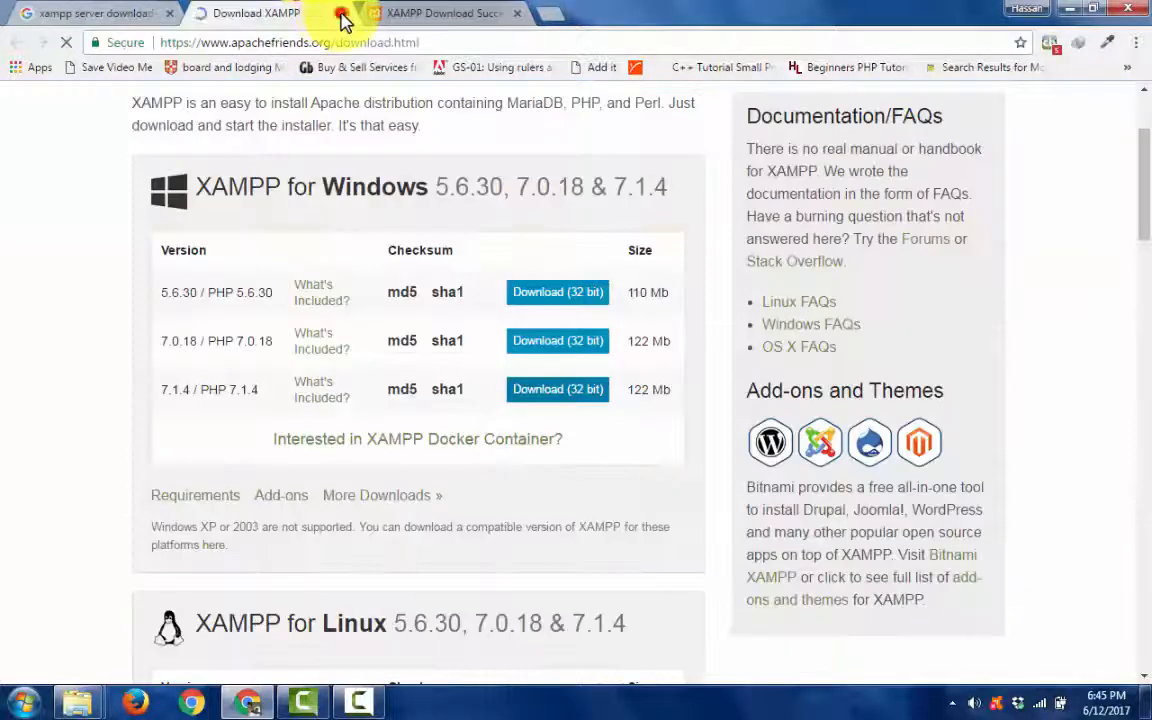
left_click(341, 13)
left_click(130, 12)
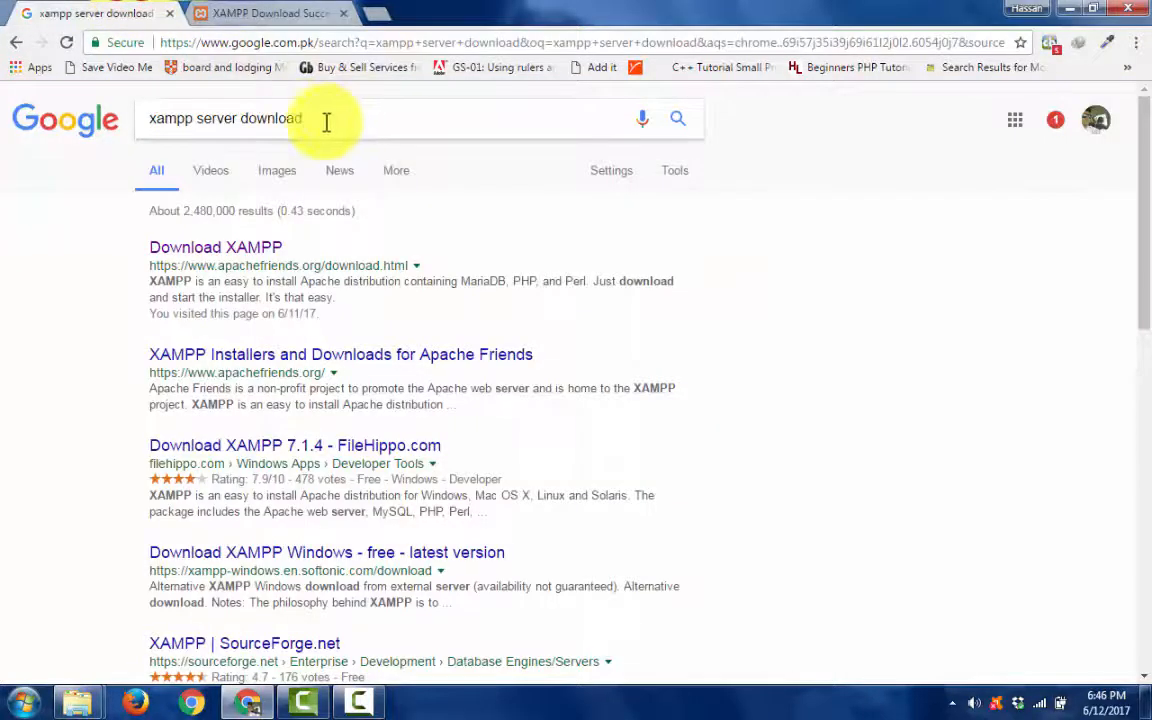
left_click_drag(314, 120, 130, 118)
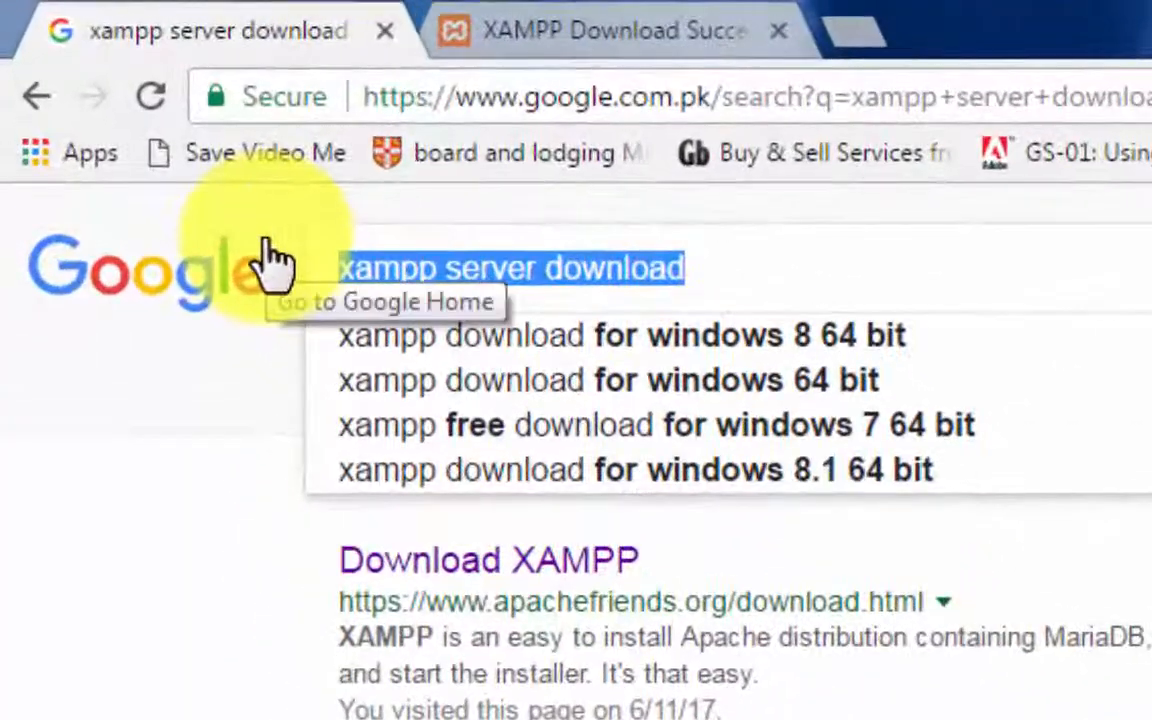
type("apache")
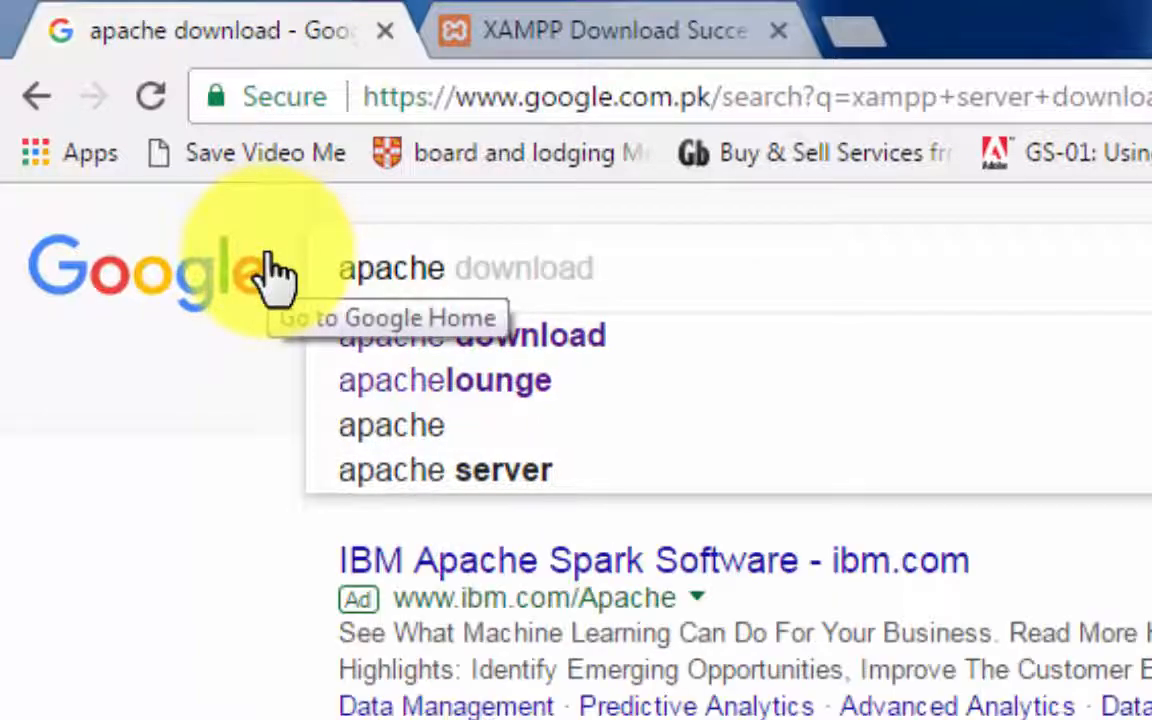
key("Down")
key("Down")
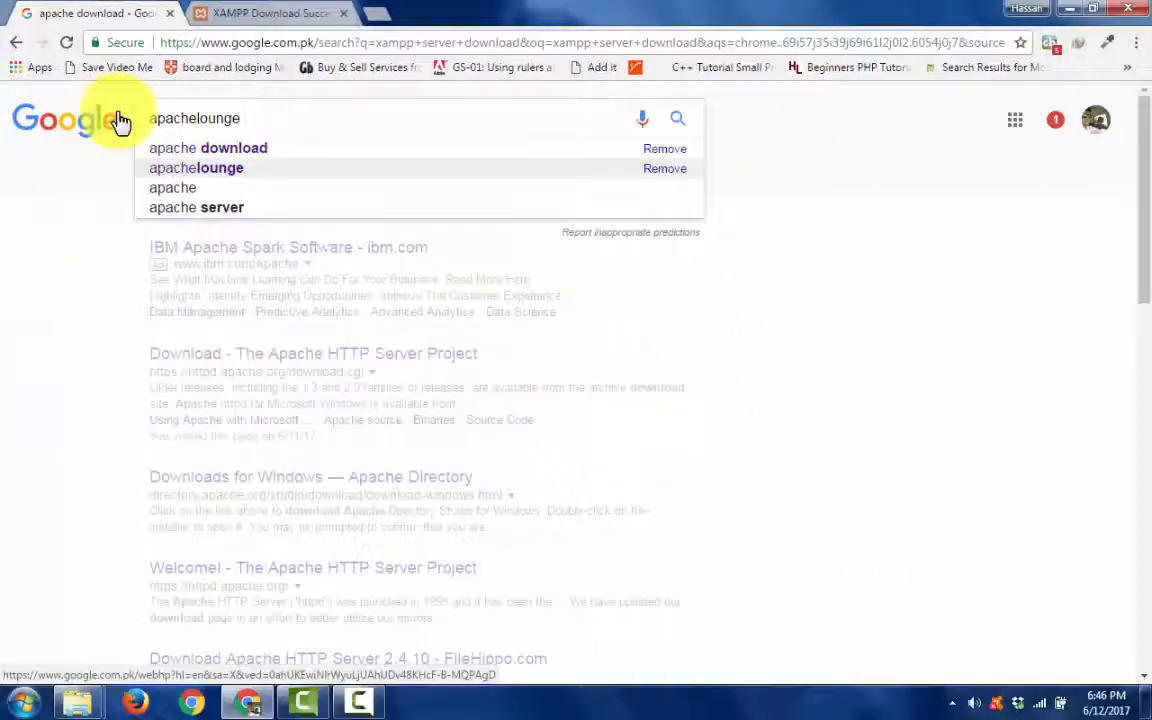
key("Return")
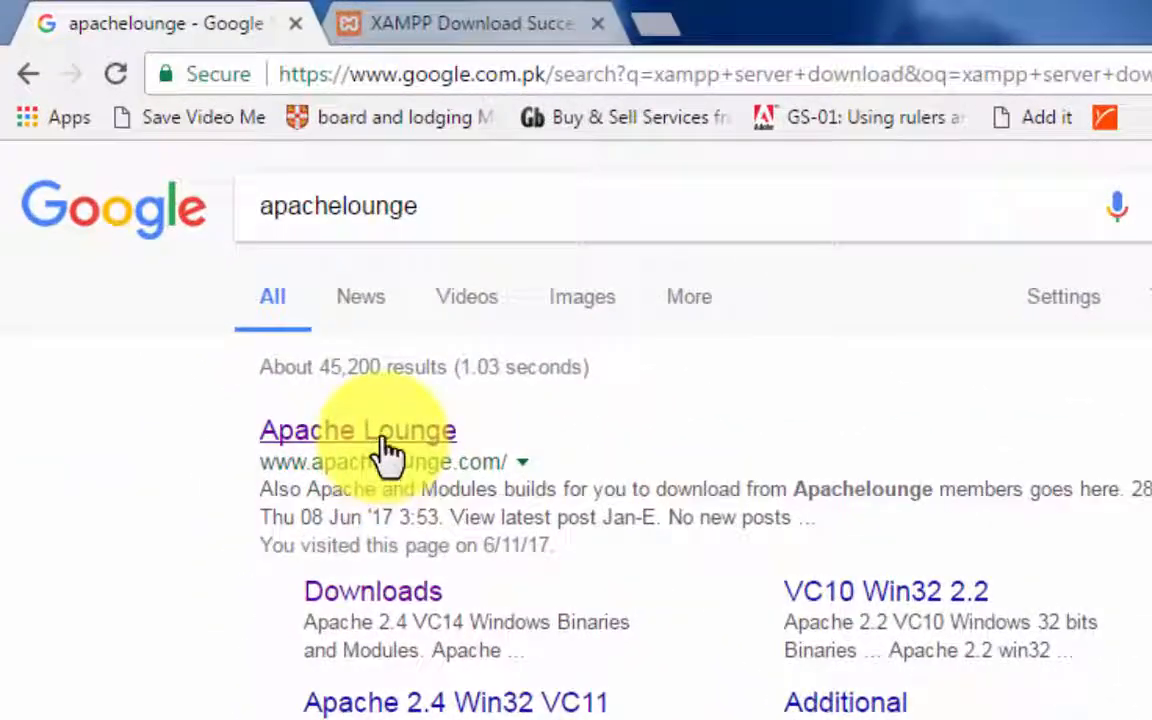
- Open the Apache Lounge Downloads page from the search results
left_click(382, 436)
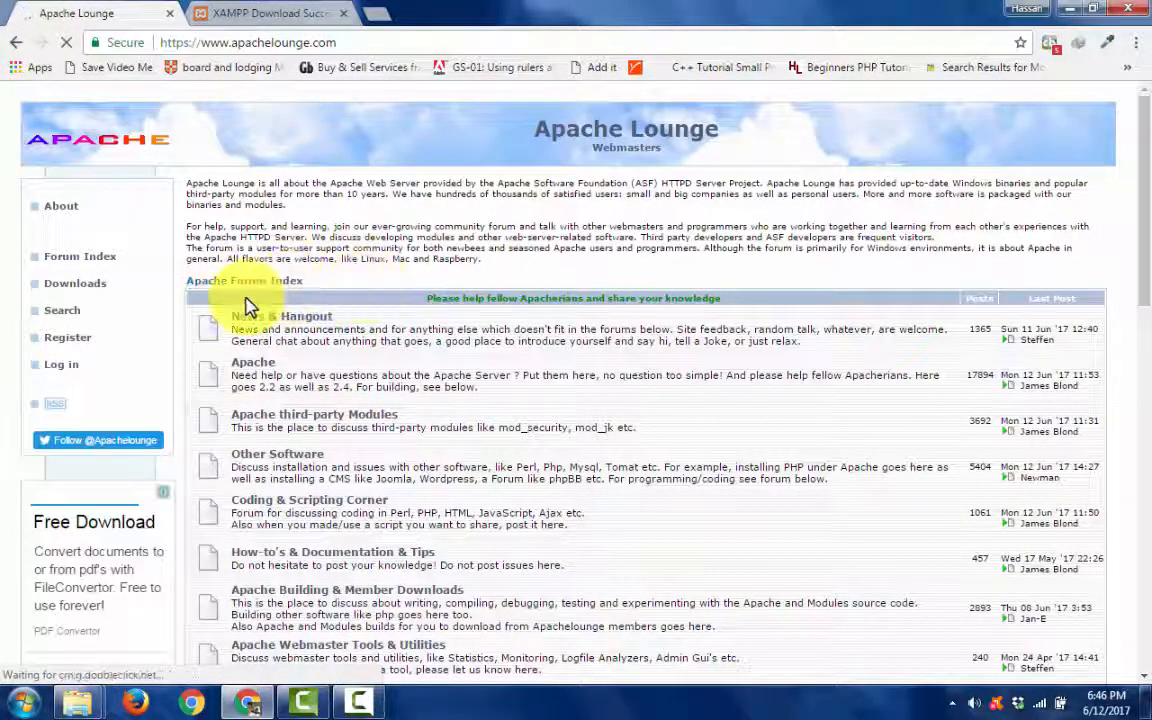
scroll(247, 306, "down", 2)
scroll(247, 306, "up", 2)
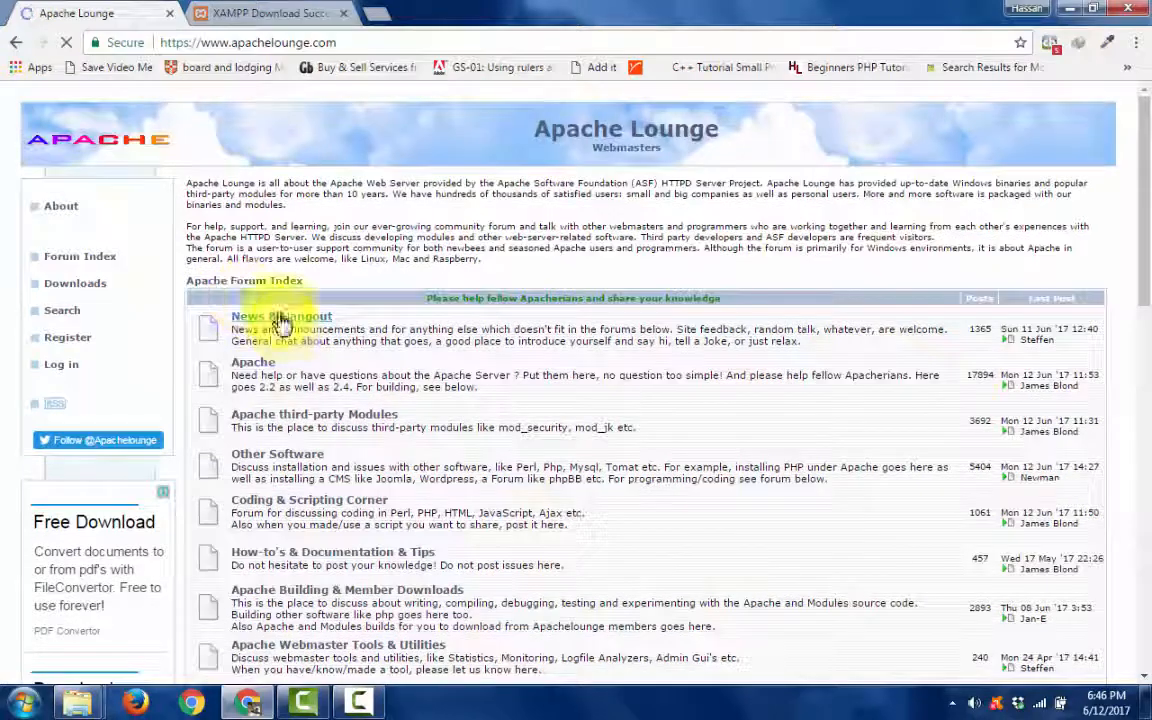
left_click(15, 43)
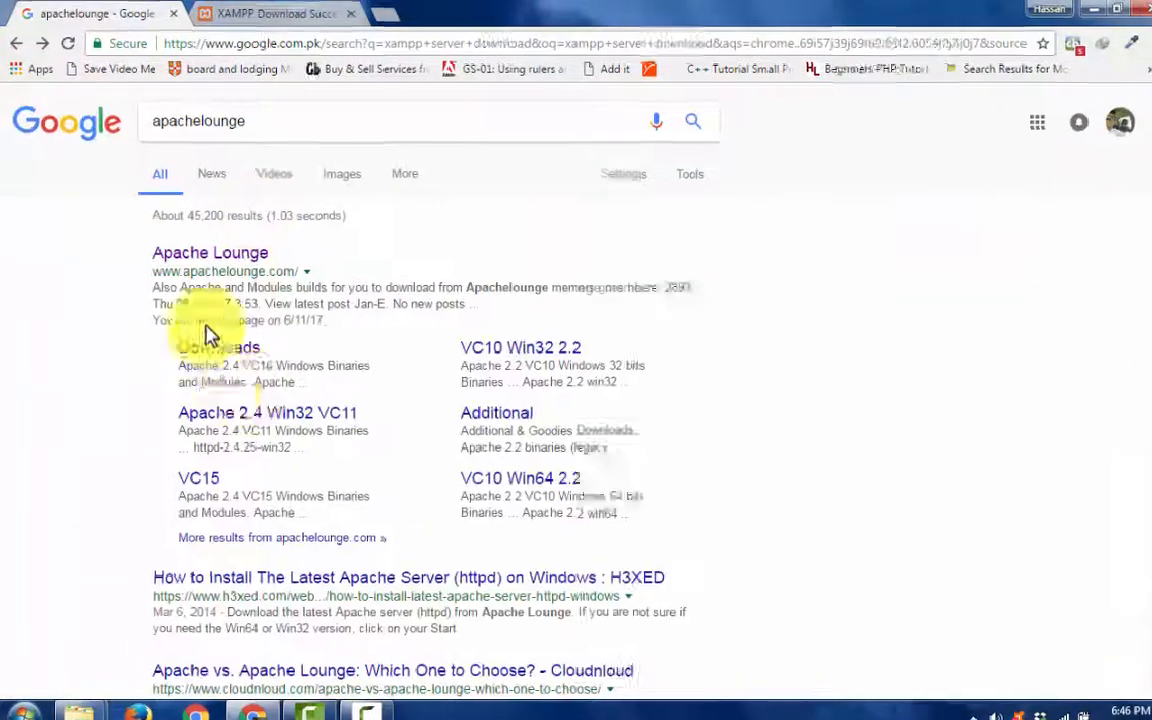
left_click(225, 342)
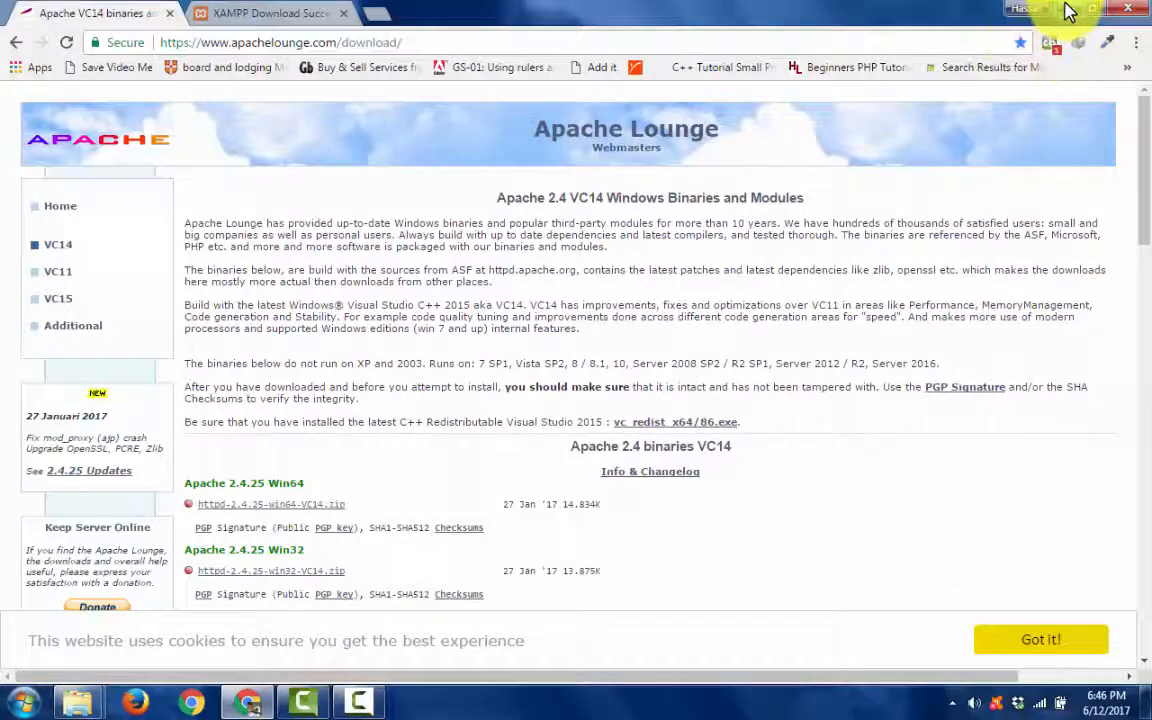
- Check the computer's system properties from the Windows desktop and return to the Apache Lounge download page in Chrome
left_click(1068, 10)
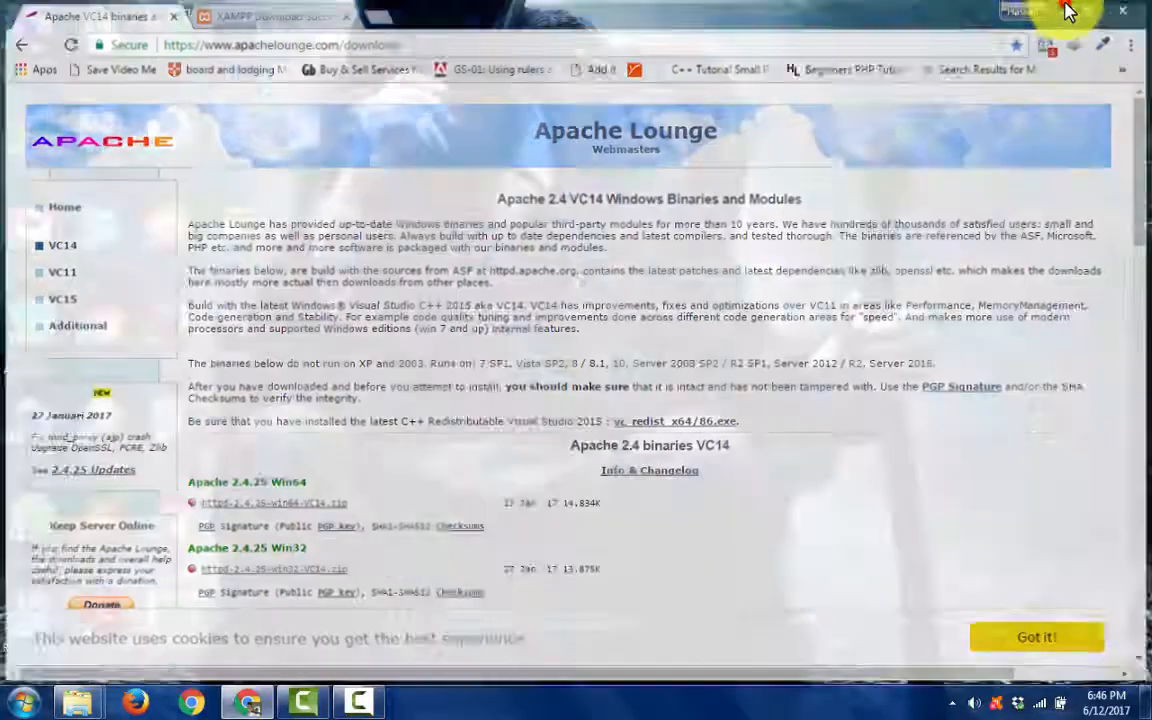
right_click(47, 42)
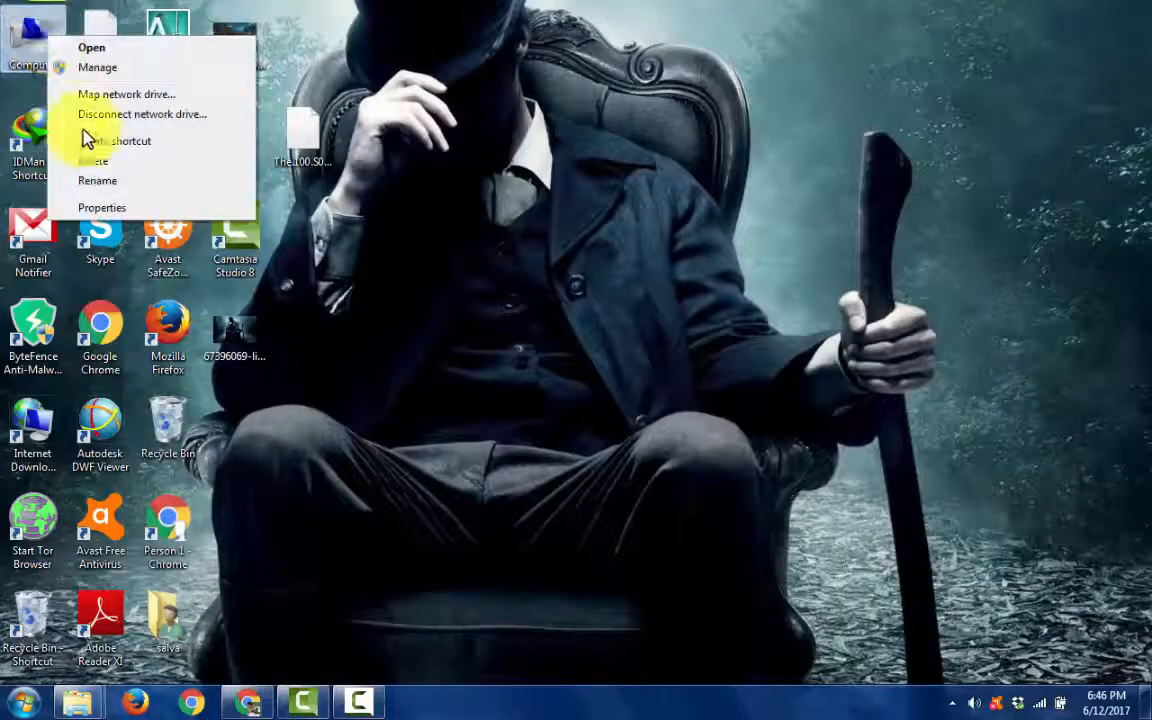
left_click(110, 213)
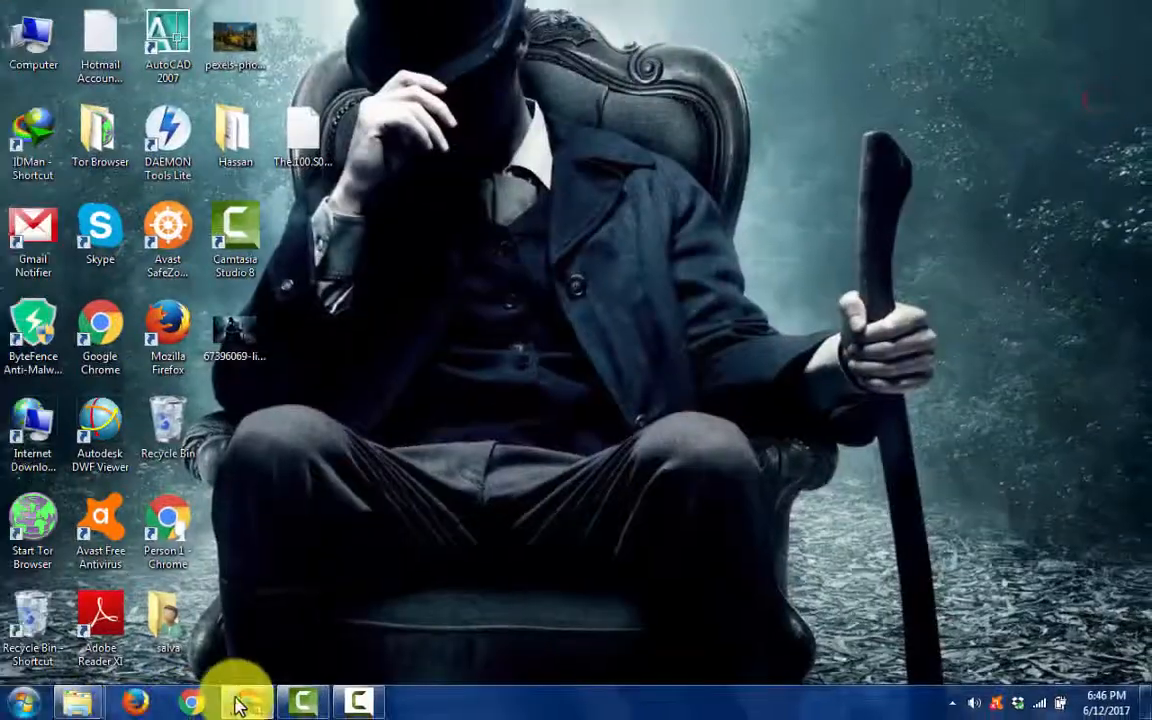
left_click(210, 707)
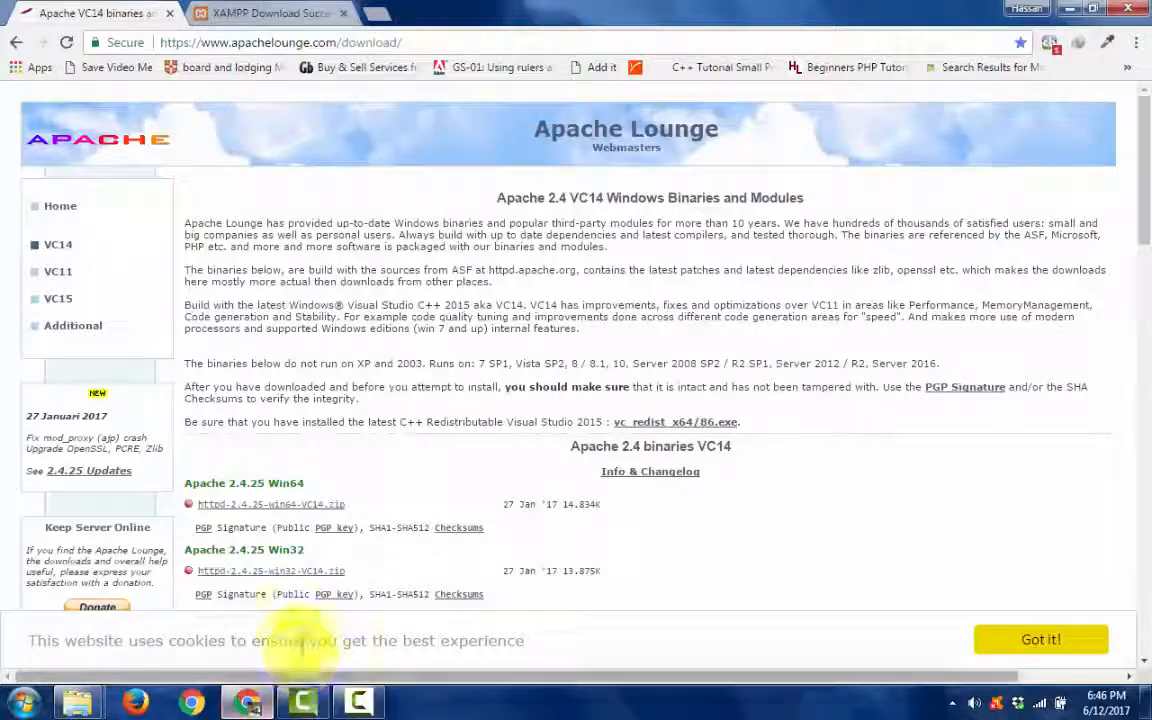
- Request the httpd-2.4.25-win32-VC14.zip download, skip the duplicate download and minimize the browser
left_click(266, 571)
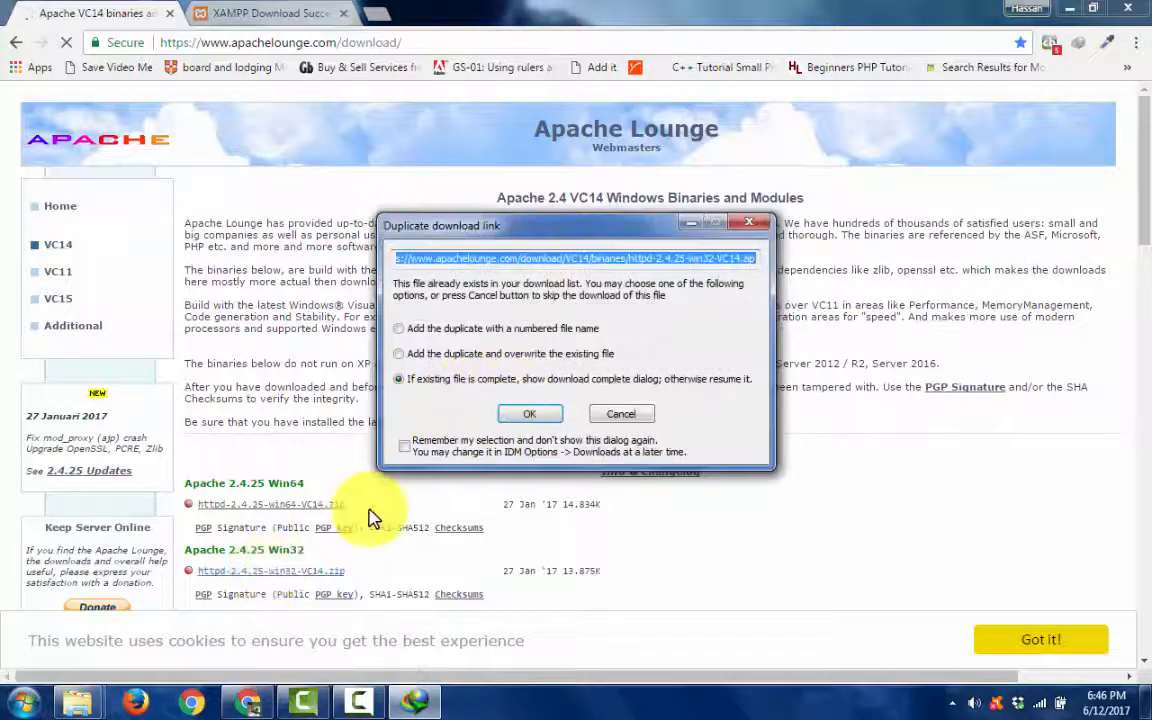
left_click(616, 418)
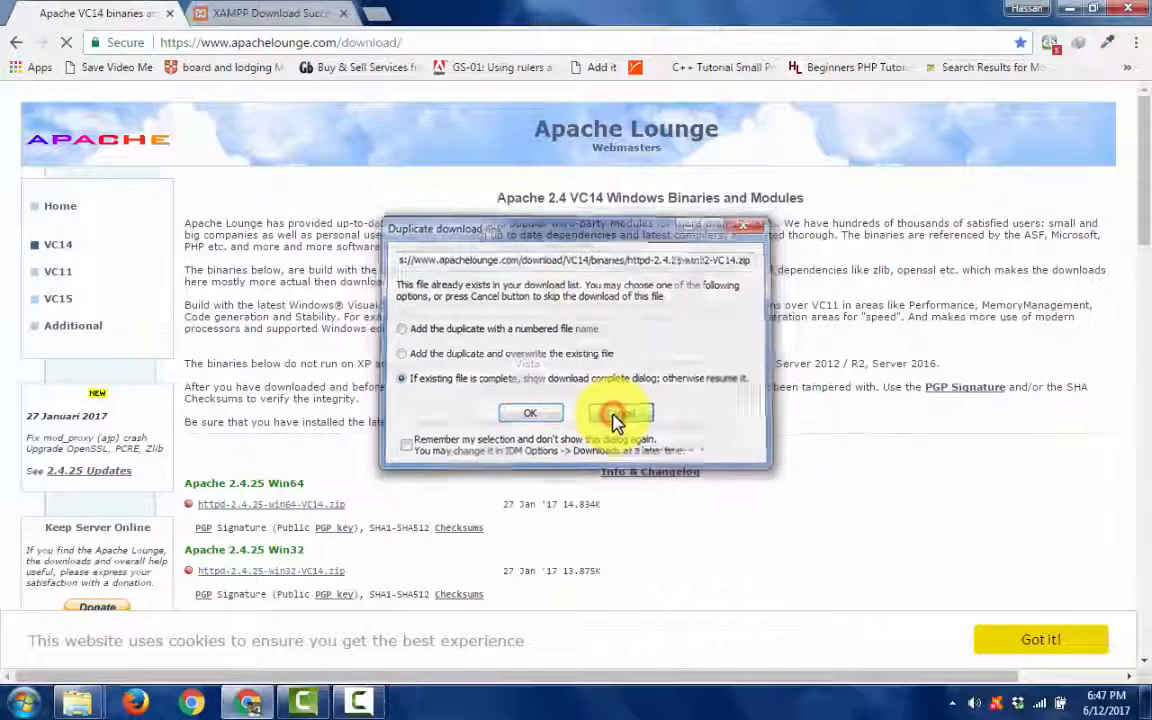
left_click(1068, 9)
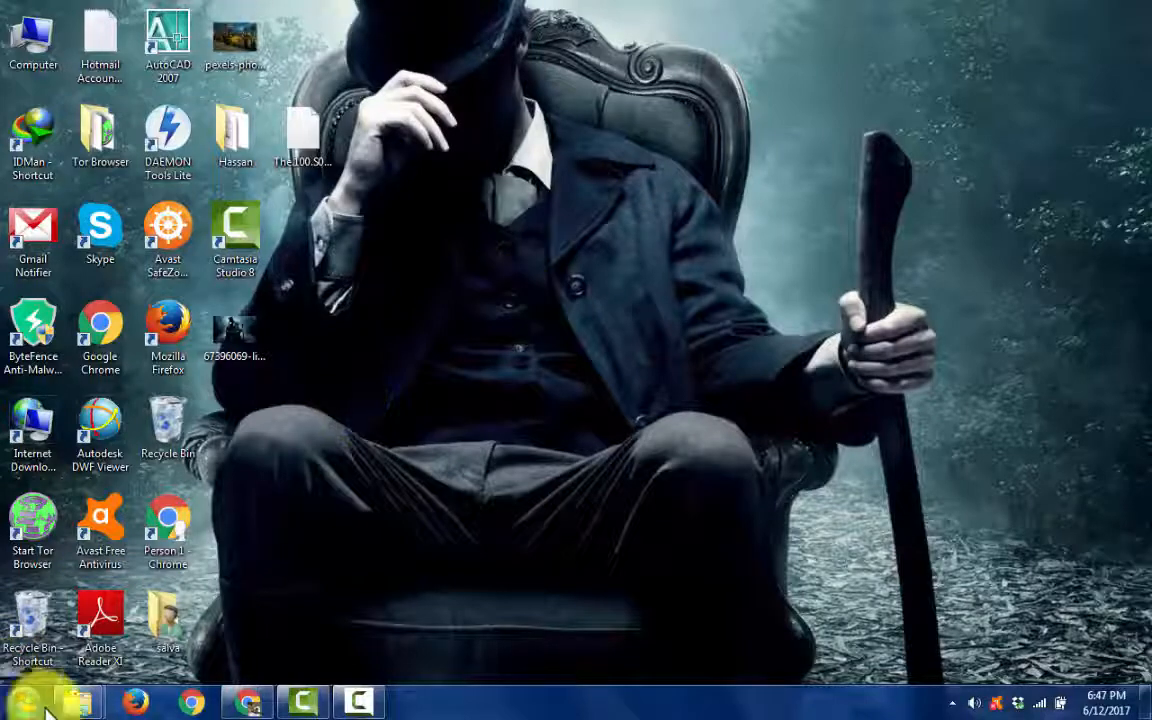
- Switch to Windows Explorer and open the Programs folder in the Downloads library
mouse_move(75, 700)
left_click(137, 588)
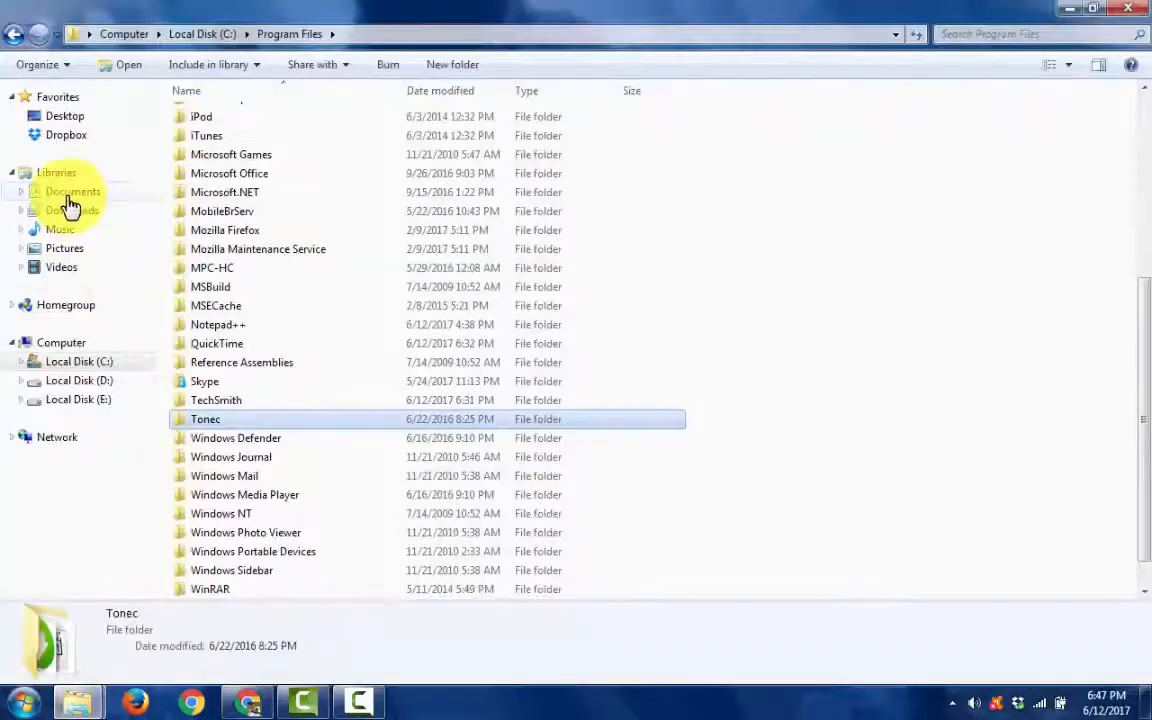
left_click(70, 210)
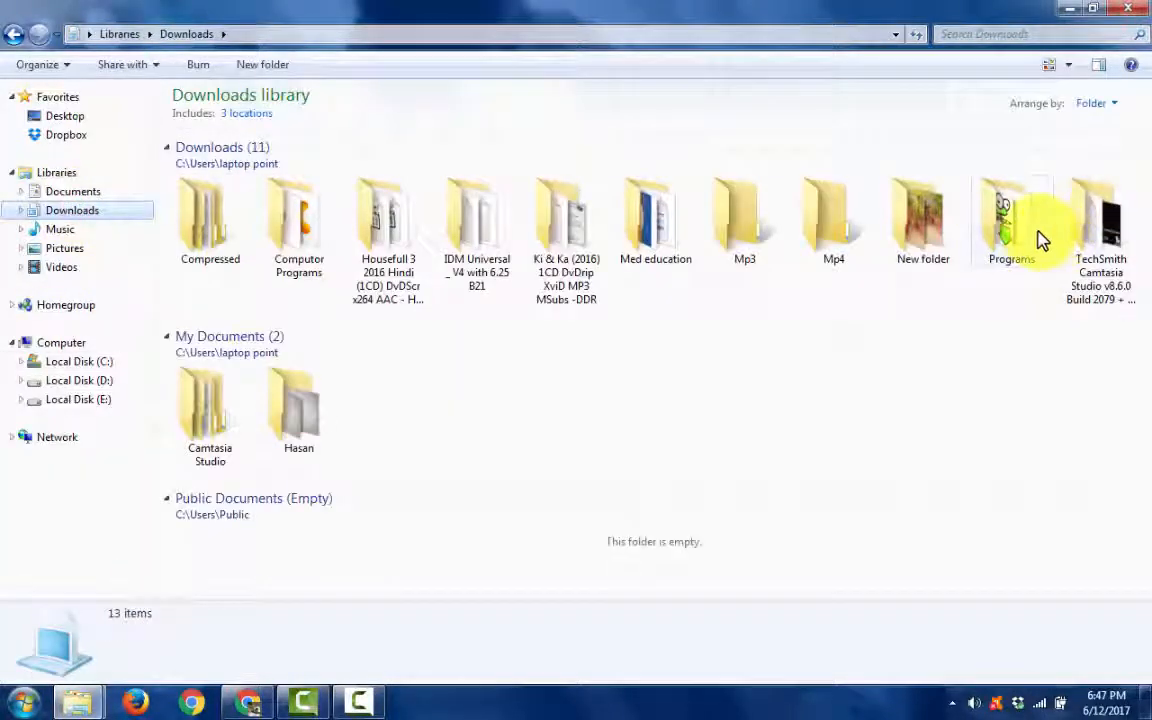
double_click(1040, 238)
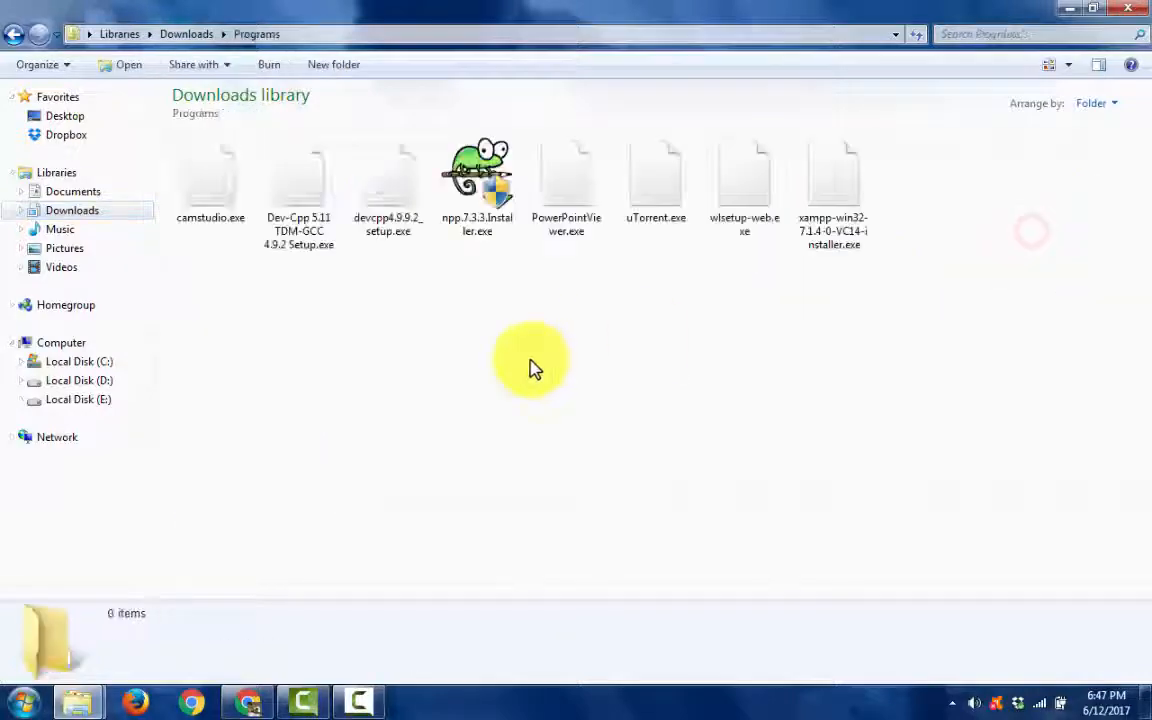
- Run xampp-win32-7.1.4-0-VC14-installer.exe and exclude the Fake Sendmail component from the installation
left_click(832, 200)
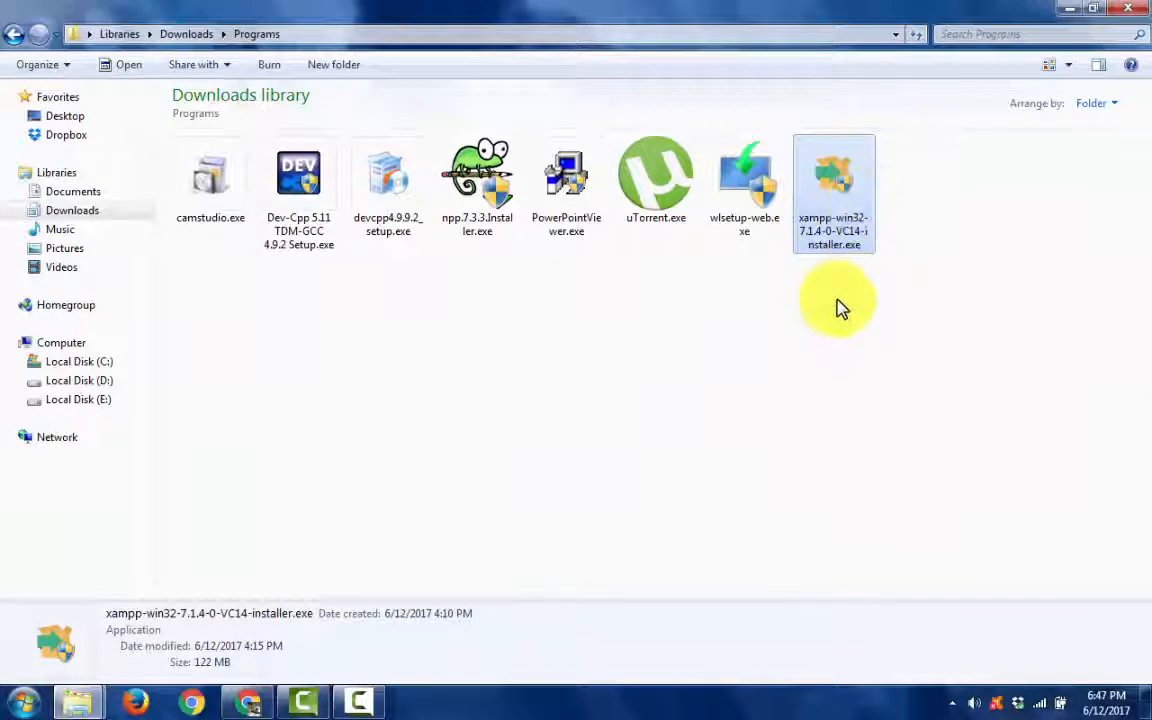
double_click(832, 195)
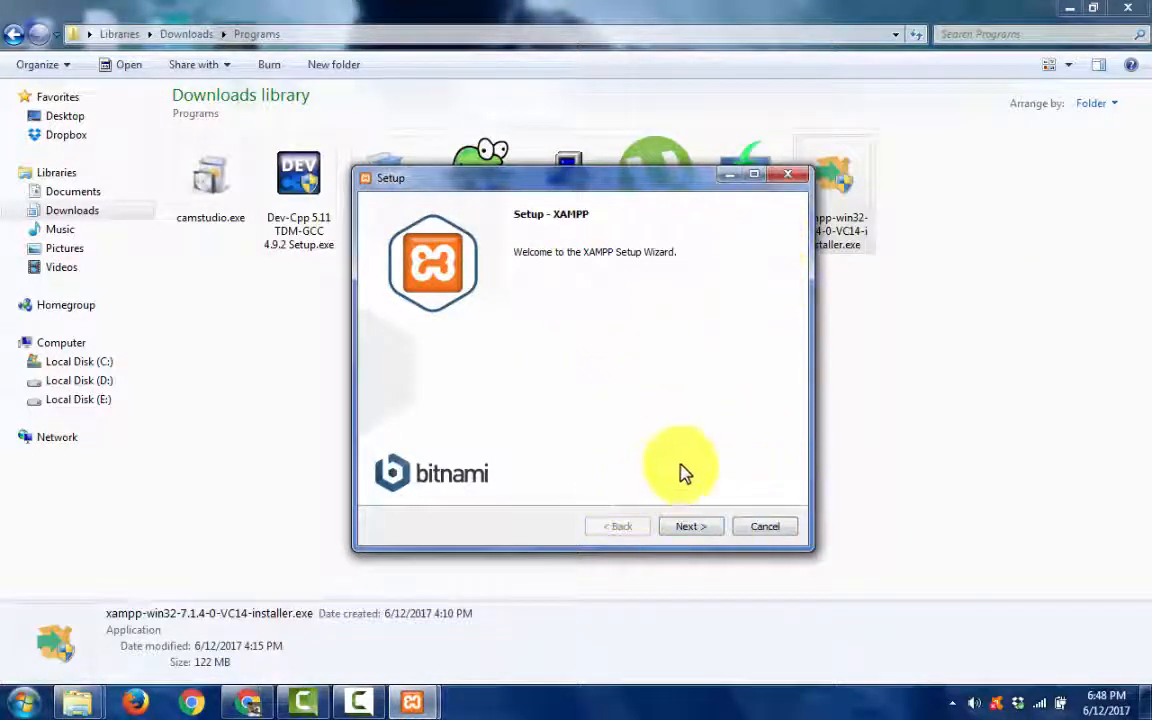
left_click(688, 527)
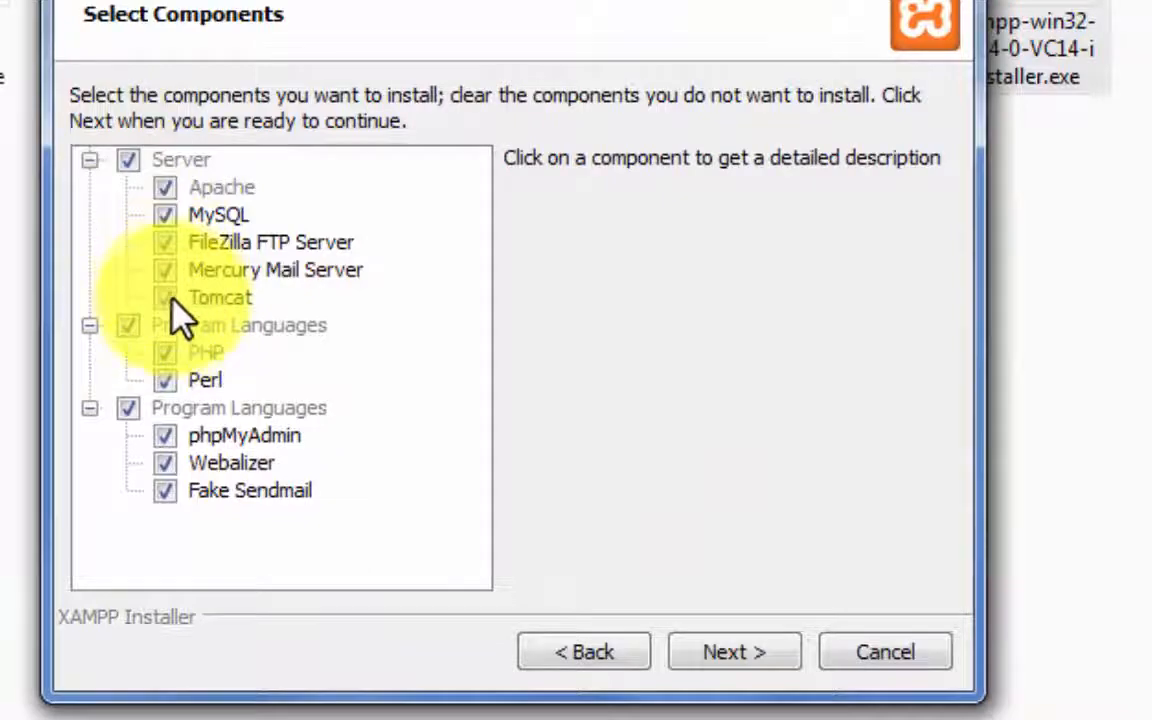
left_click(166, 490)
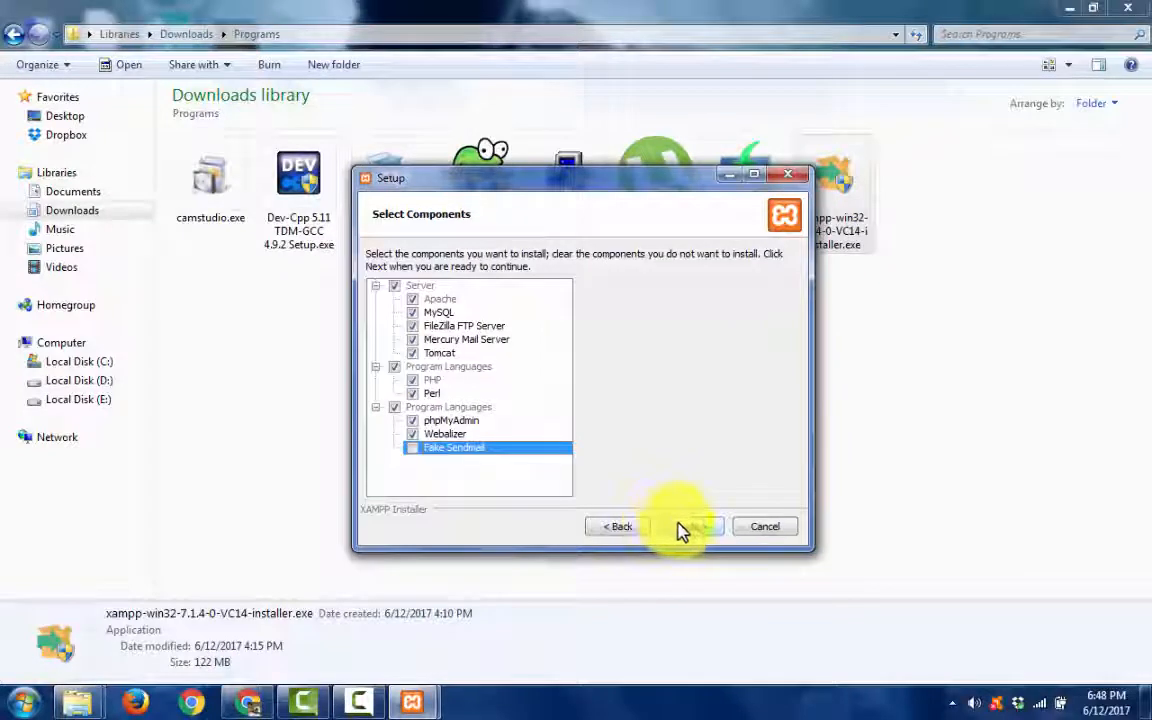
left_click(677, 524)
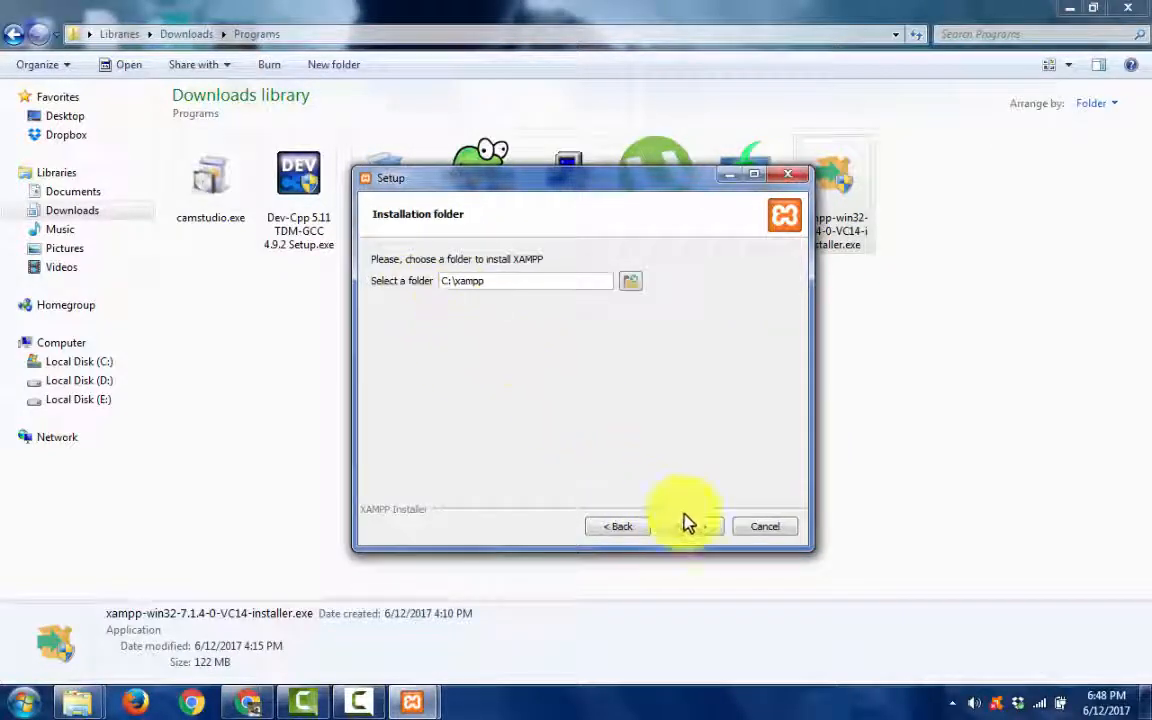
- Try to use C:\xampp as the installation folder, dismiss the warning and abort the installation
left_click(693, 527)
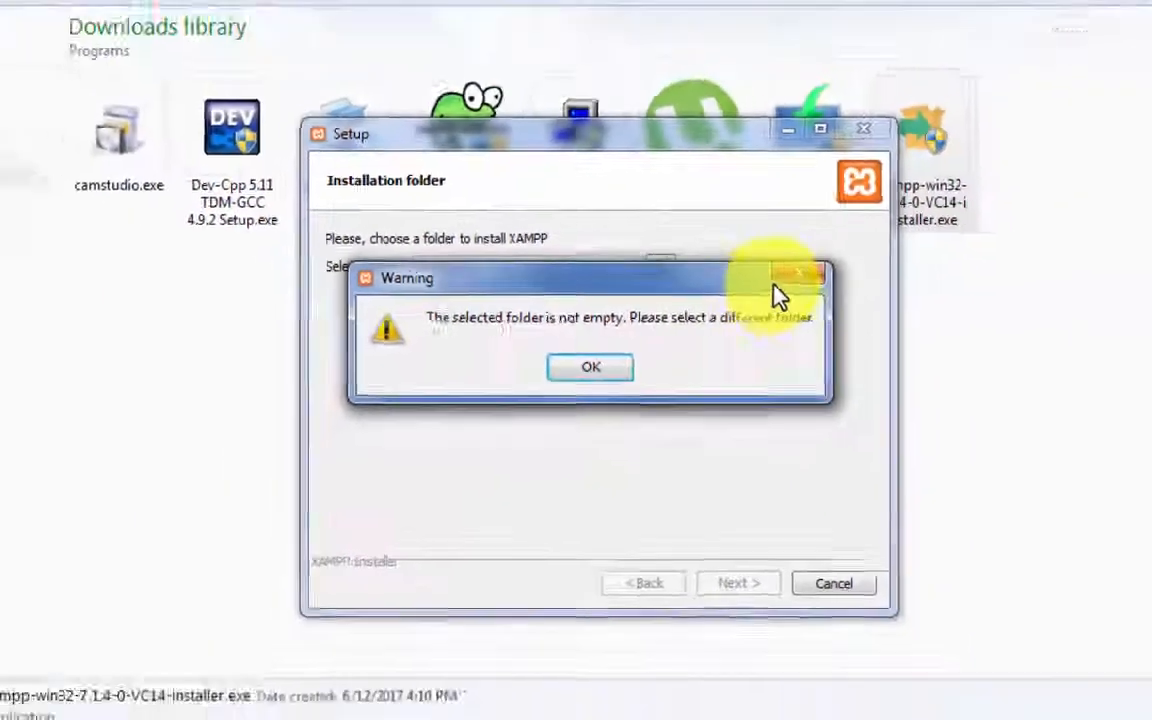
left_click(797, 274)
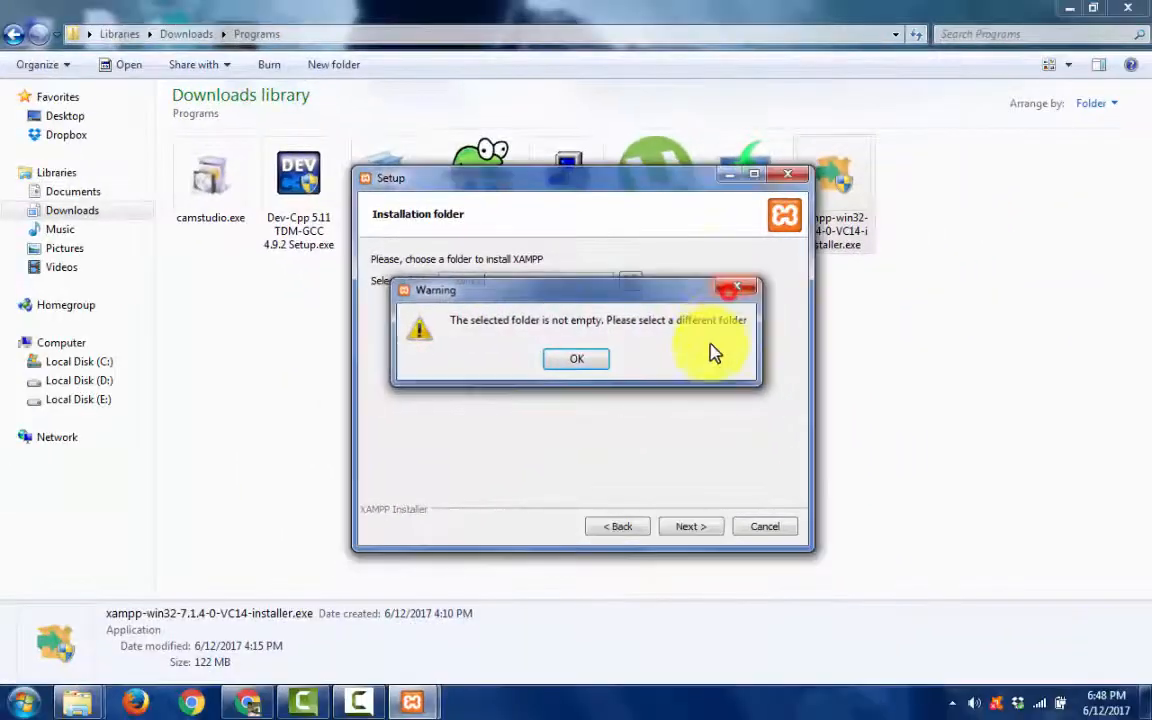
left_click(762, 530)
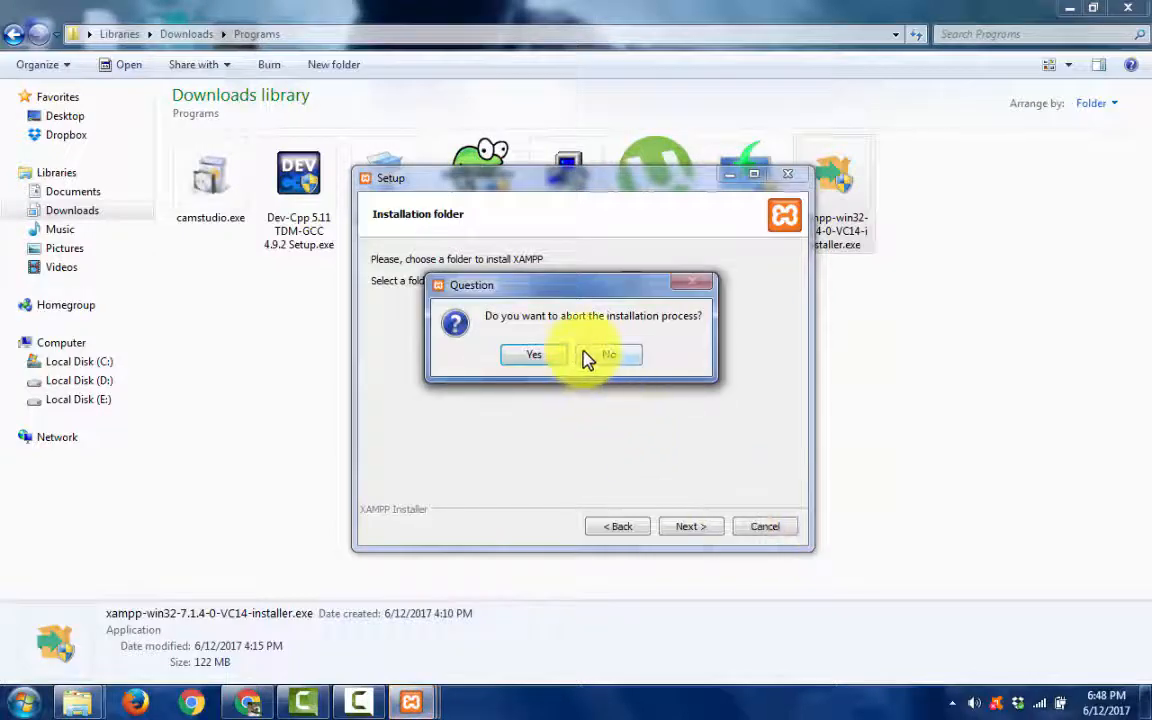
left_click(535, 360)
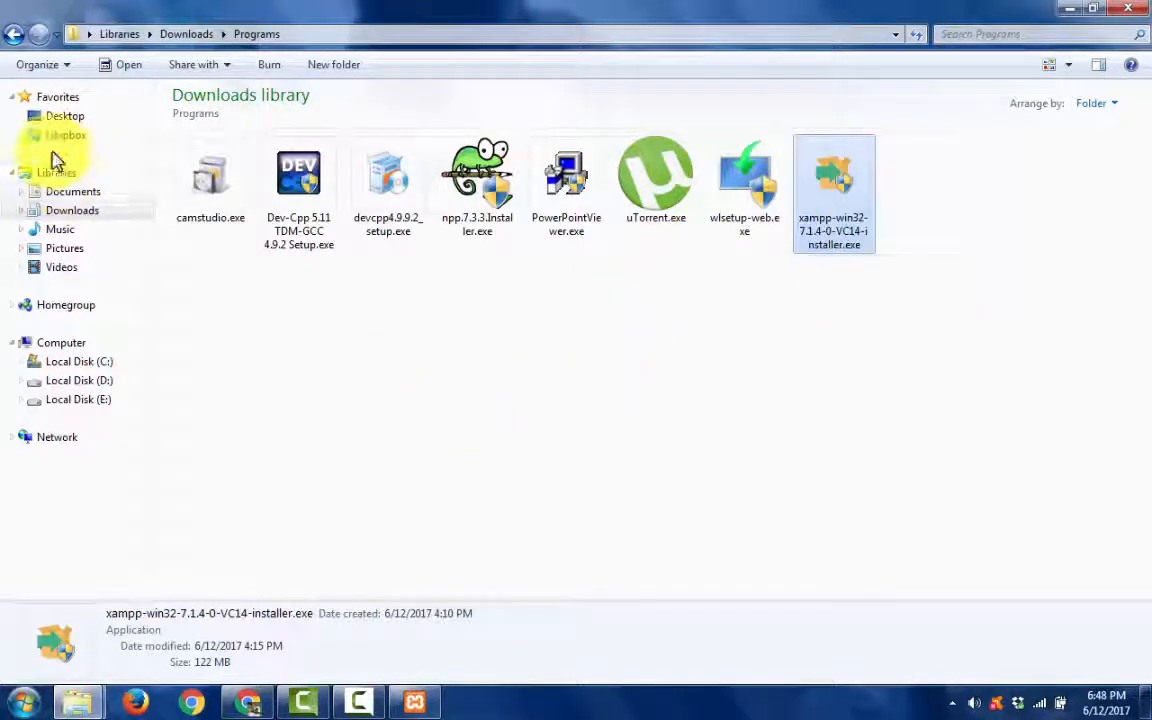
- Open the extraction options for httpd-2.4.25-win32-VC14.zip in the Compressed folder of the Downloads library
left_click(11, 35)
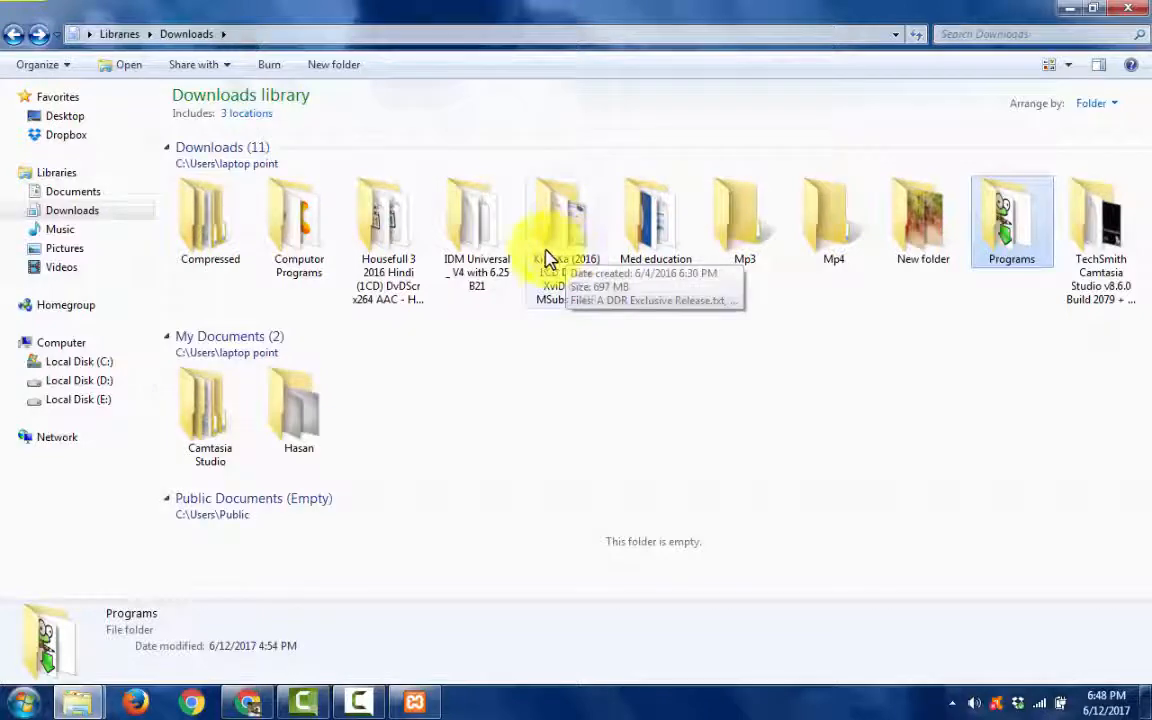
double_click(210, 240)
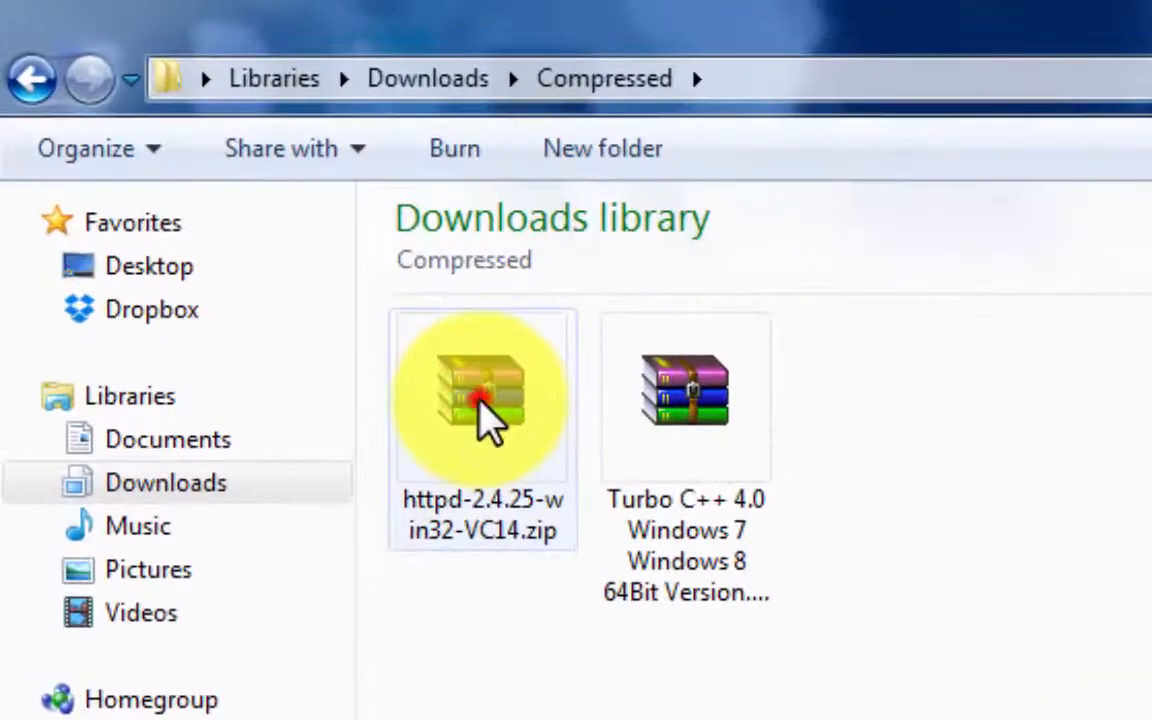
left_click(481, 413)
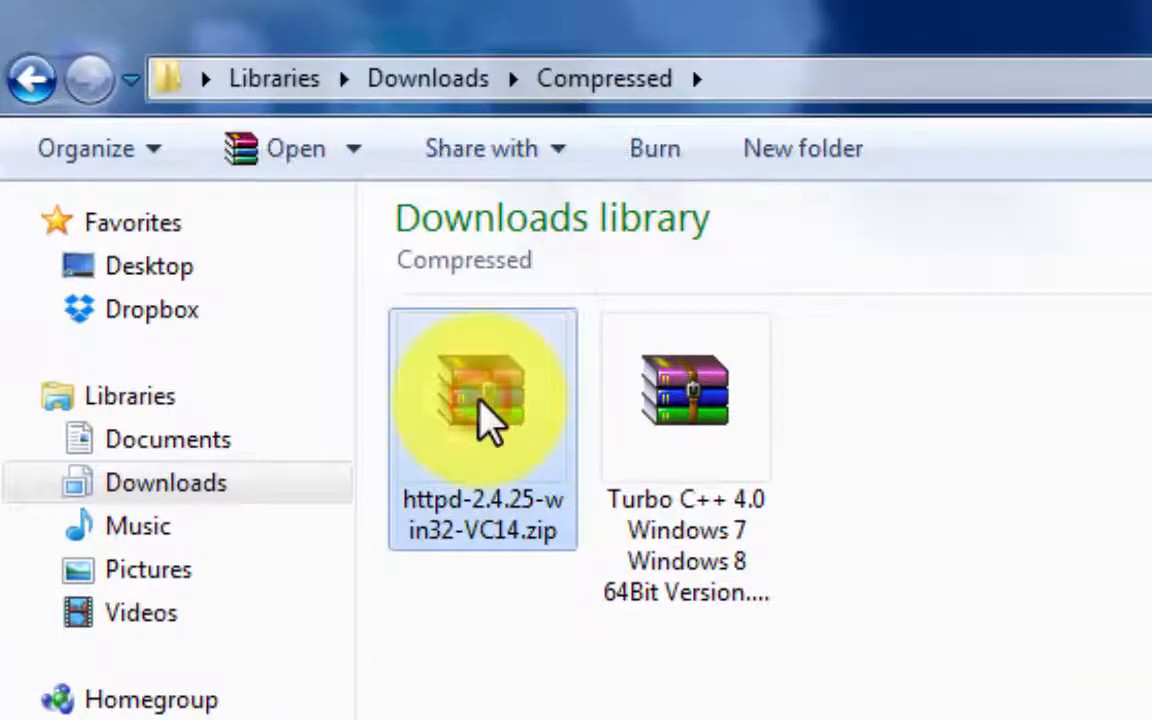
right_click(484, 418)
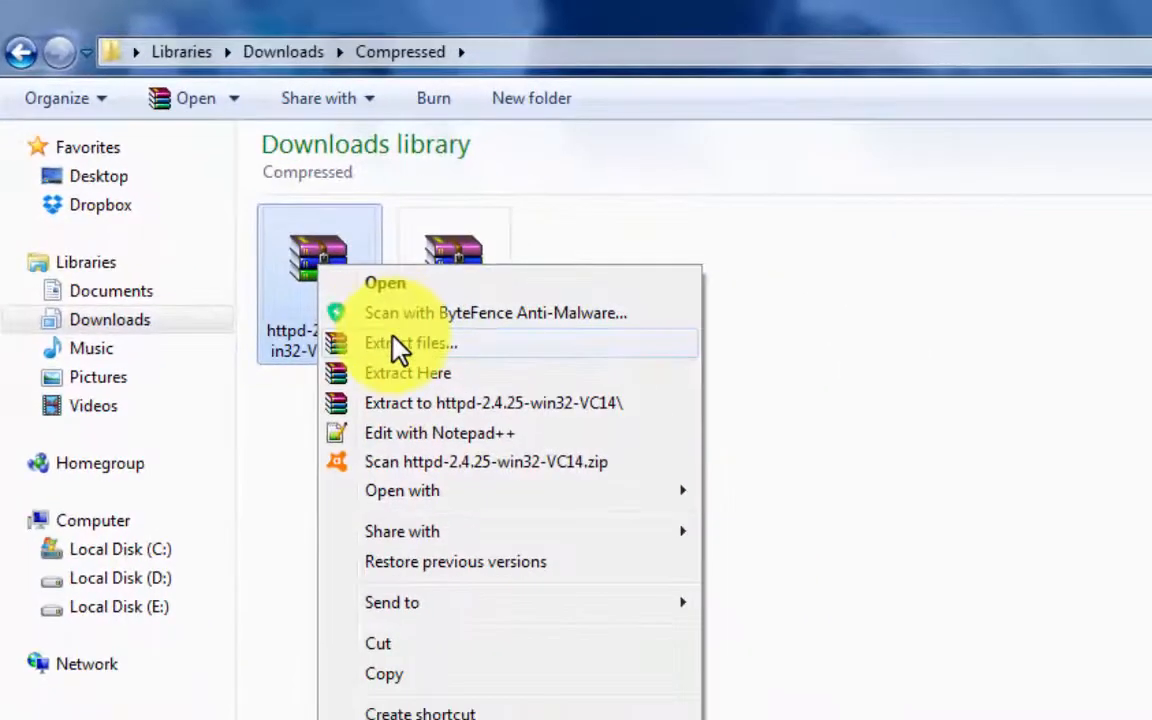
left_click(570, 518)
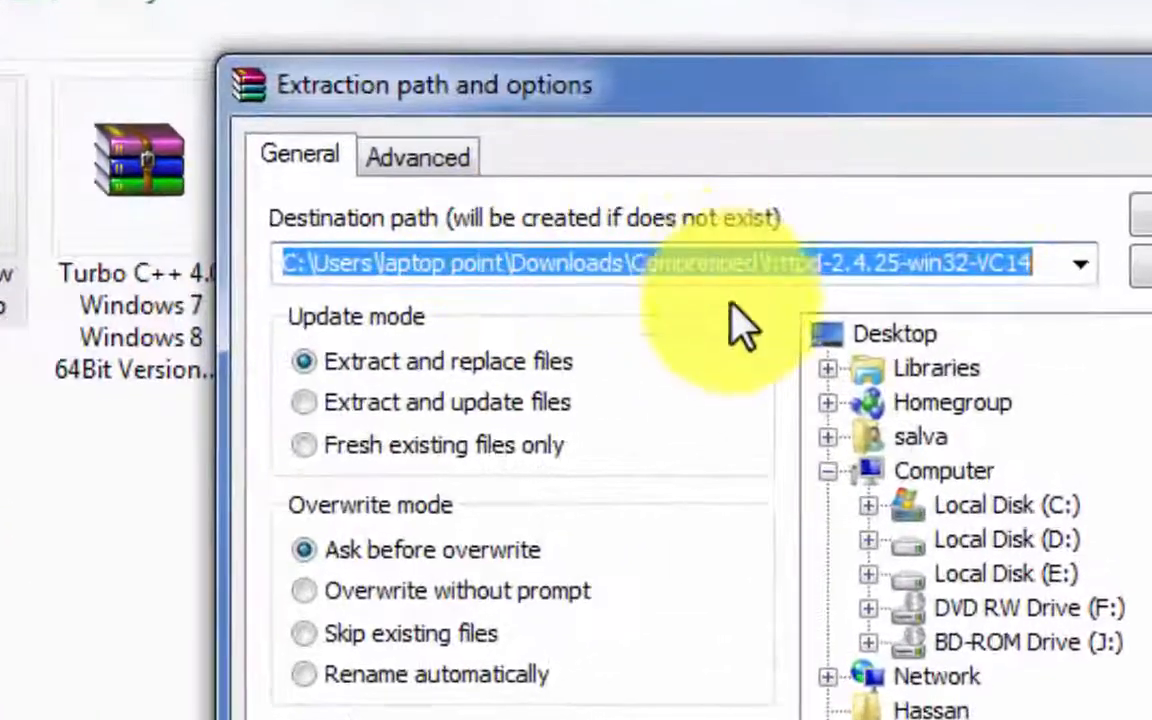
- Shorten the extraction destination path to C: and cancel the extraction
left_click(752, 282)
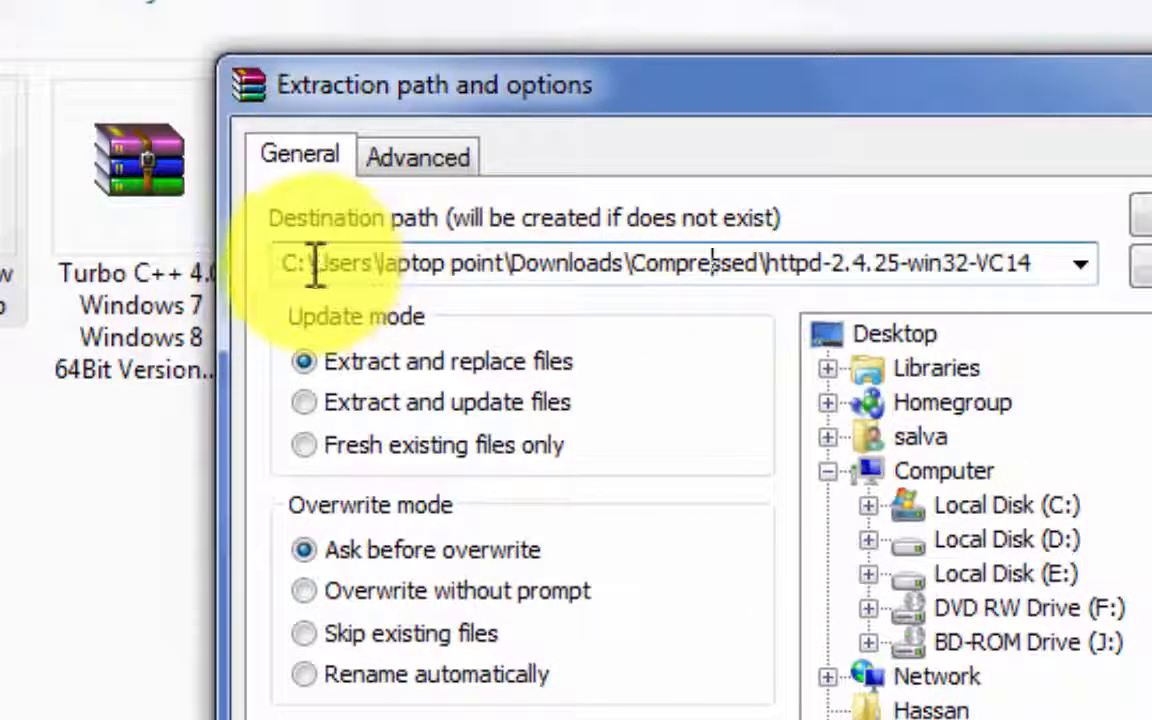
left_click_drag(307, 265, 1044, 270)
key("BackSpace")
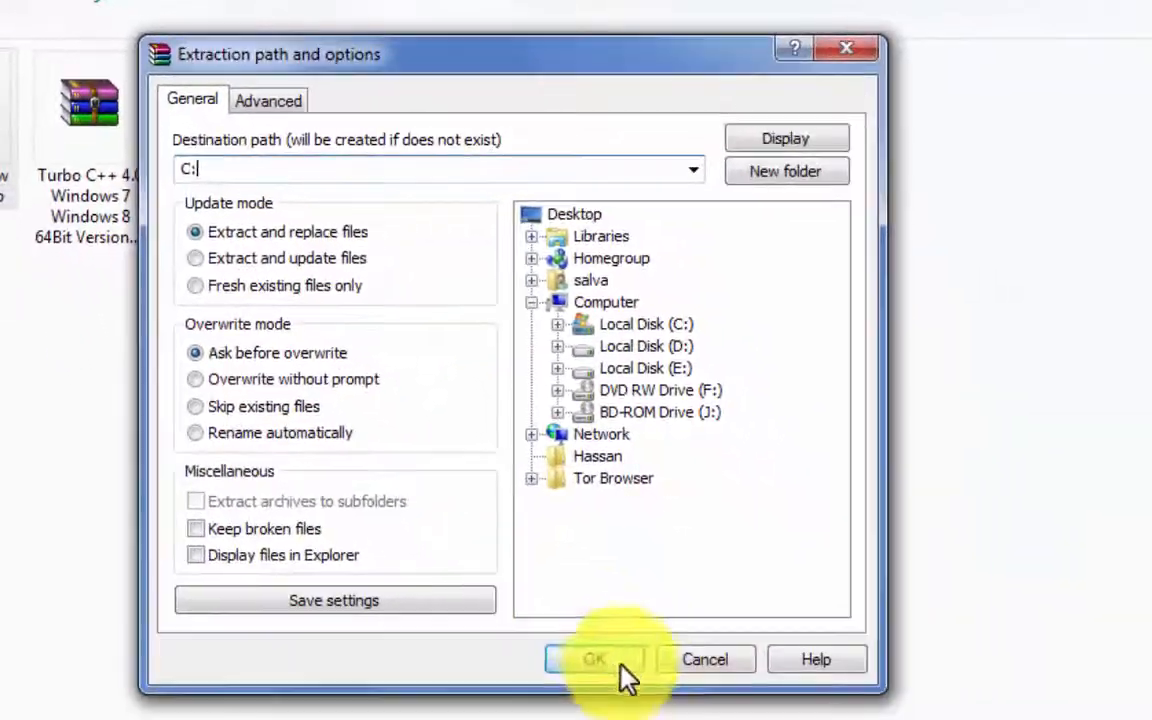
left_click(720, 660)
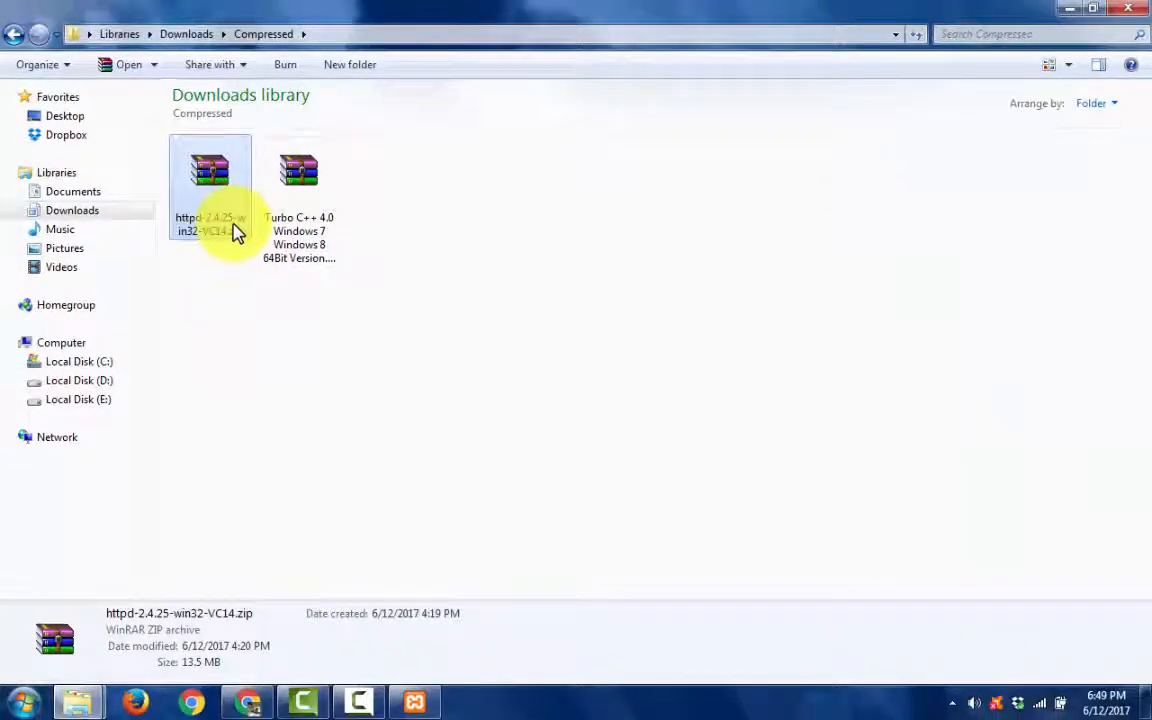
- Bring up the remaining XAMPP setup wizard and abort its installation process
right_click(418, 703)
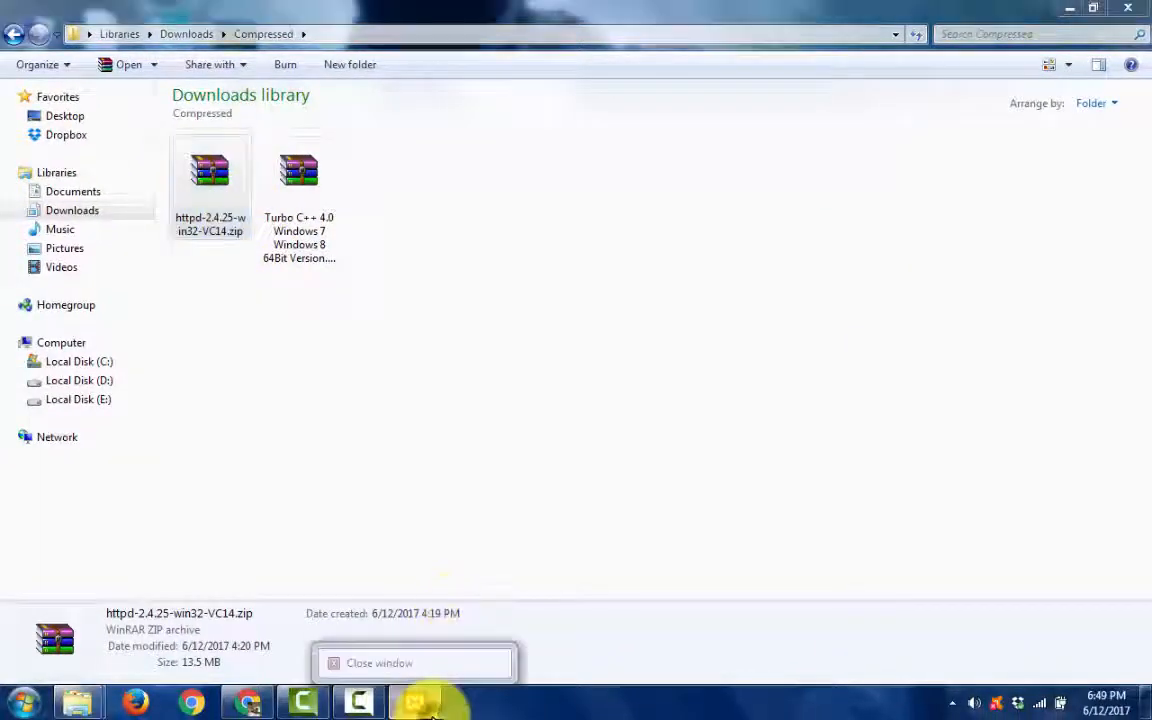
left_click(428, 703)
left_click(430, 705)
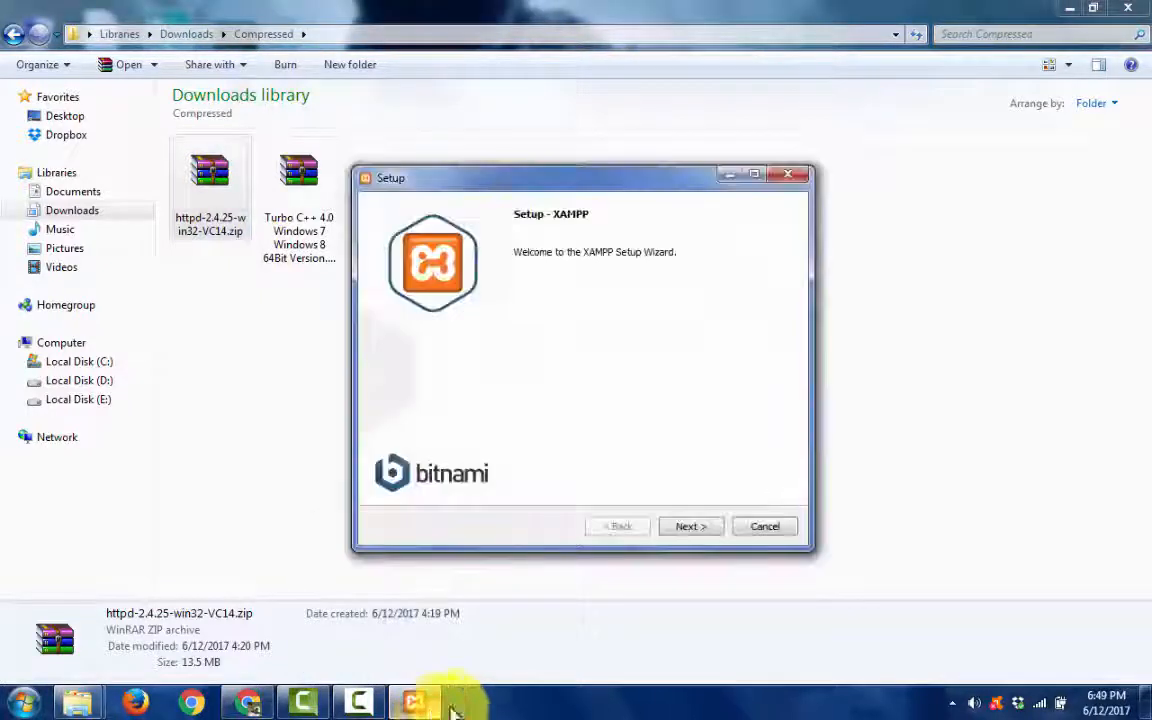
left_click(764, 533)
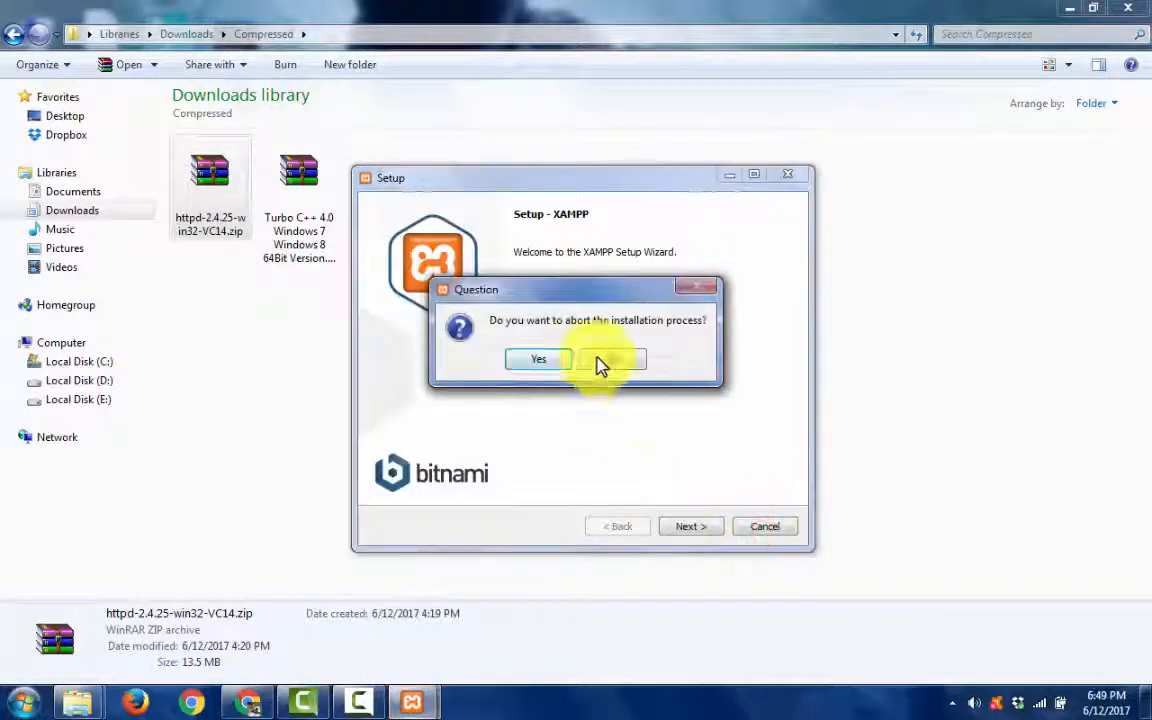
left_click(553, 359)
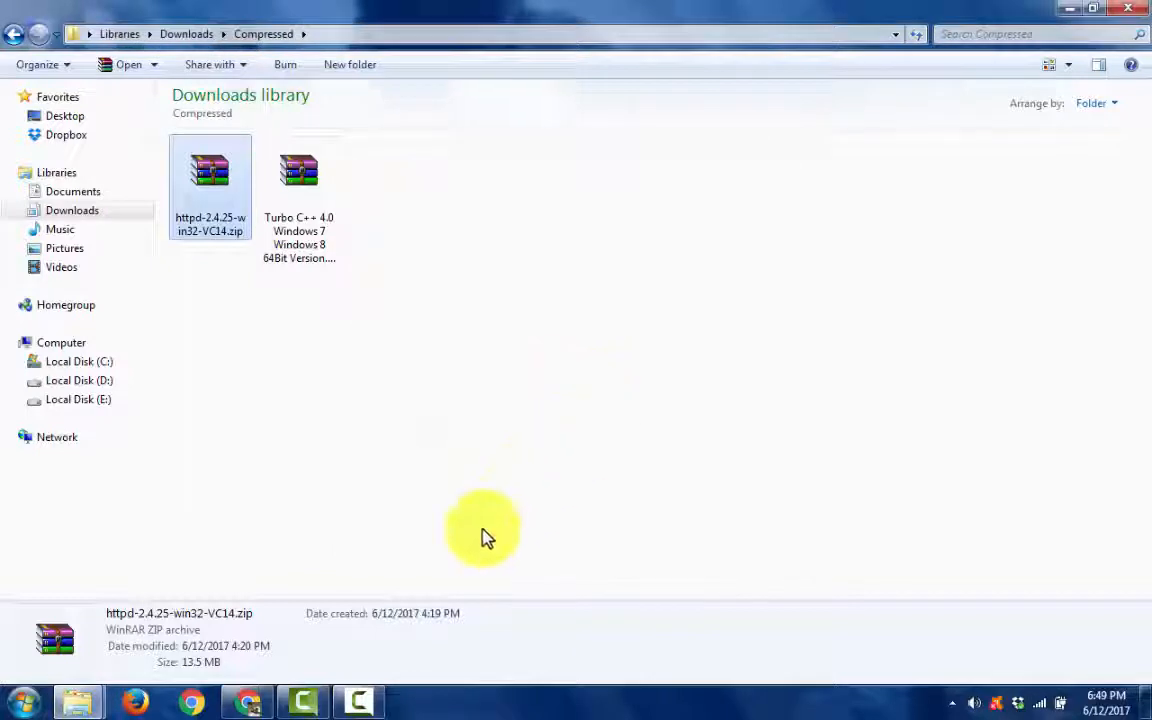
left_click(948, 704)
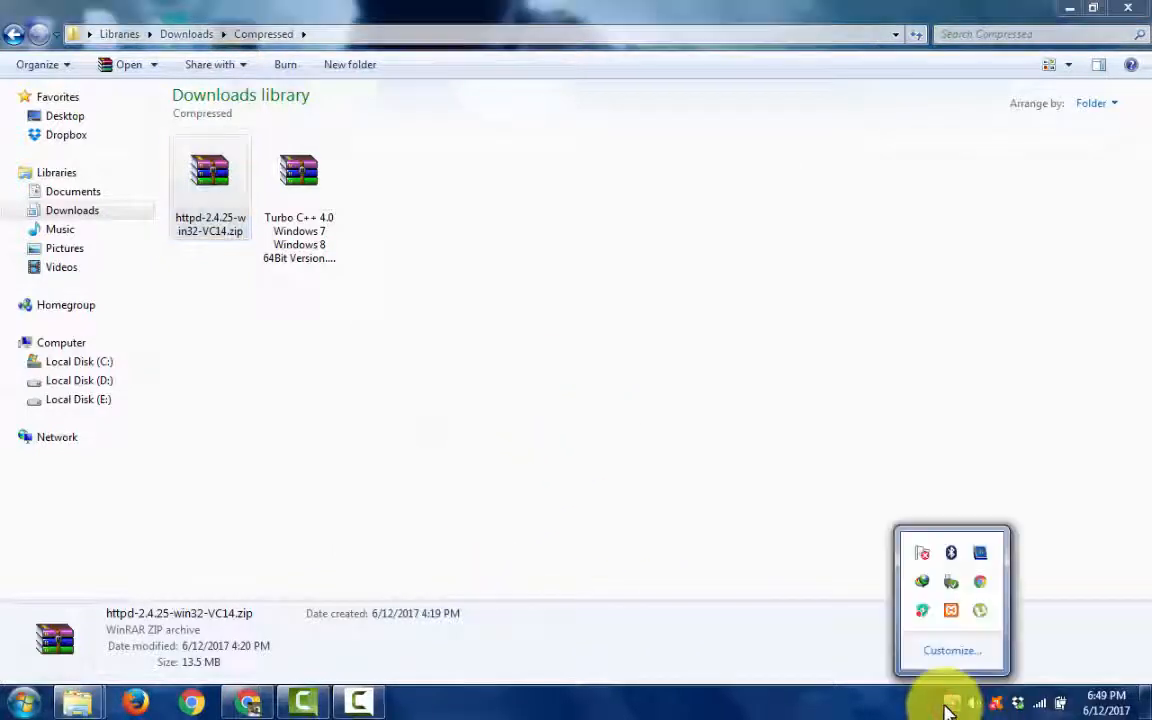
left_click(948, 704)
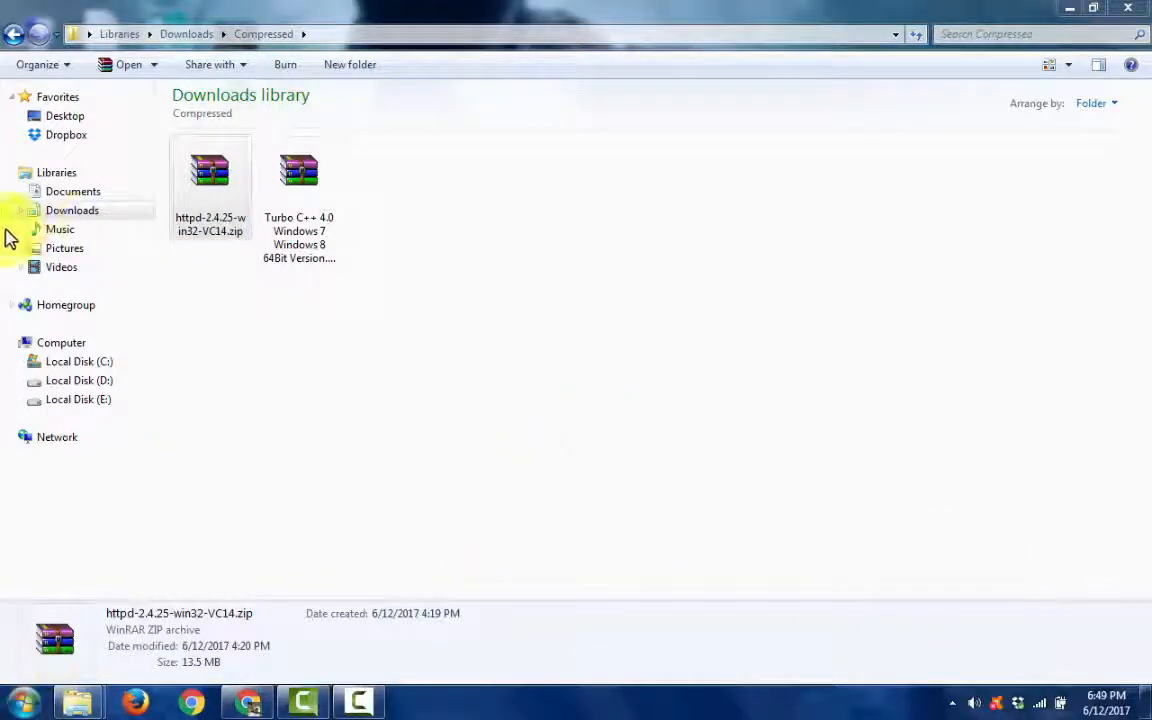
- Launch xampp_start.exe from the xampp folder on Local Disk (C:)
left_click(80, 363)
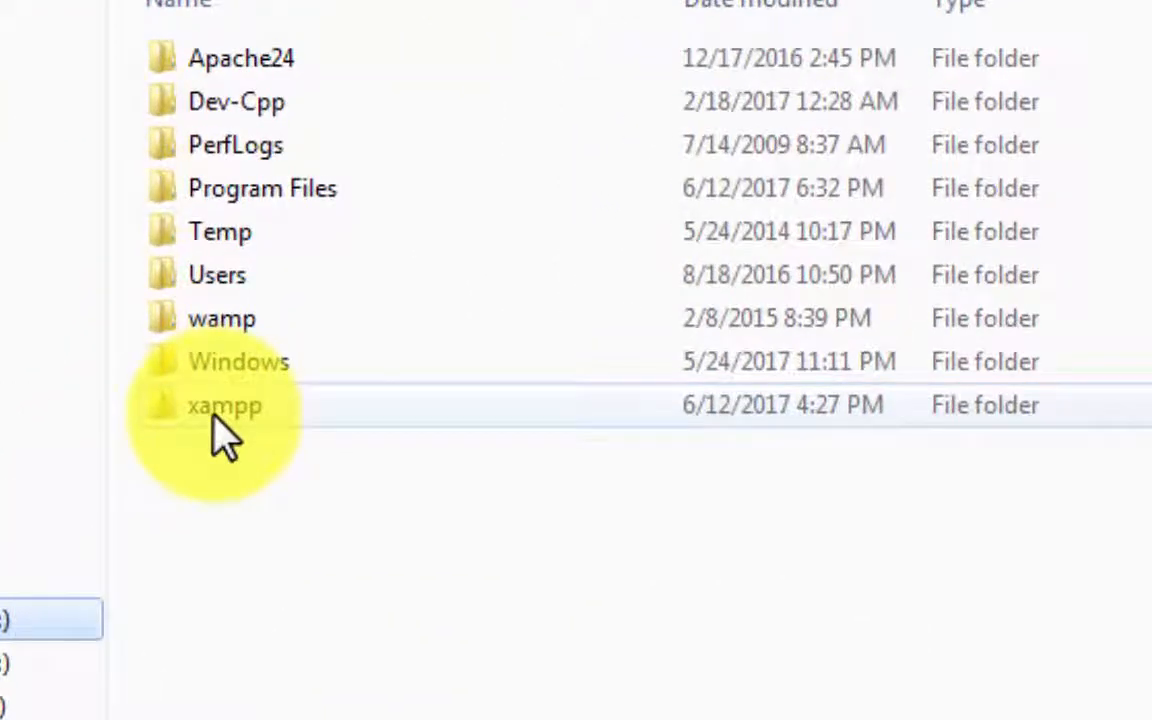
double_click(220, 410)
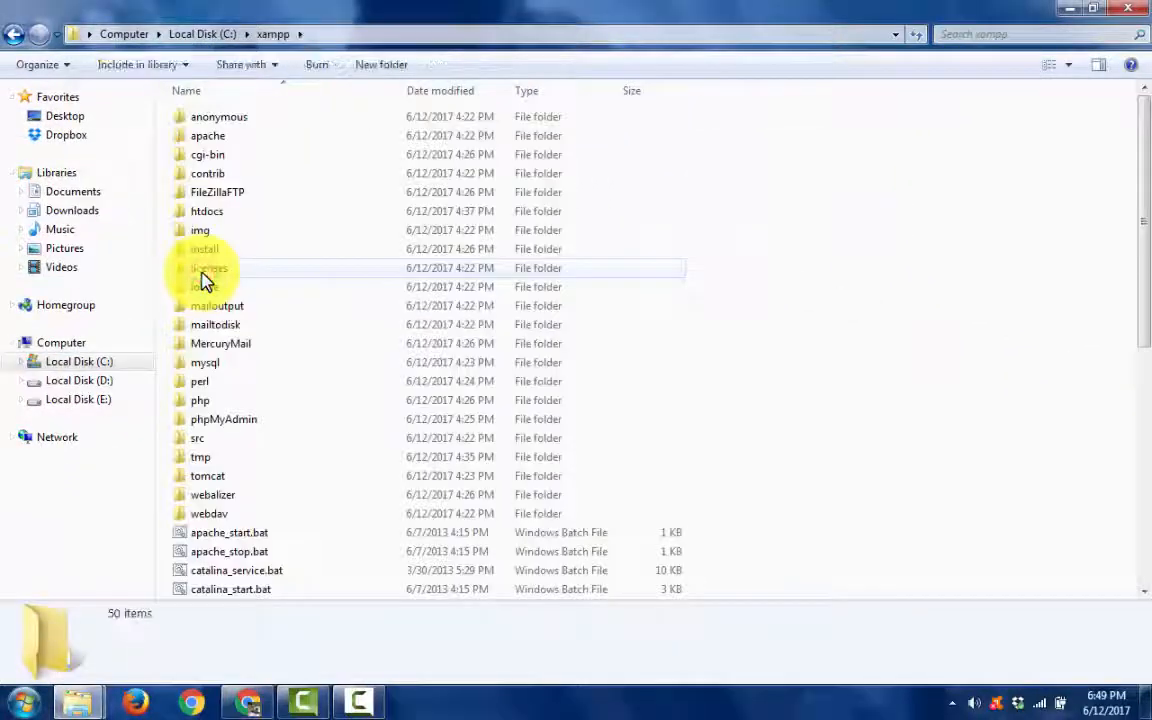
scroll(205, 279, "down", 8)
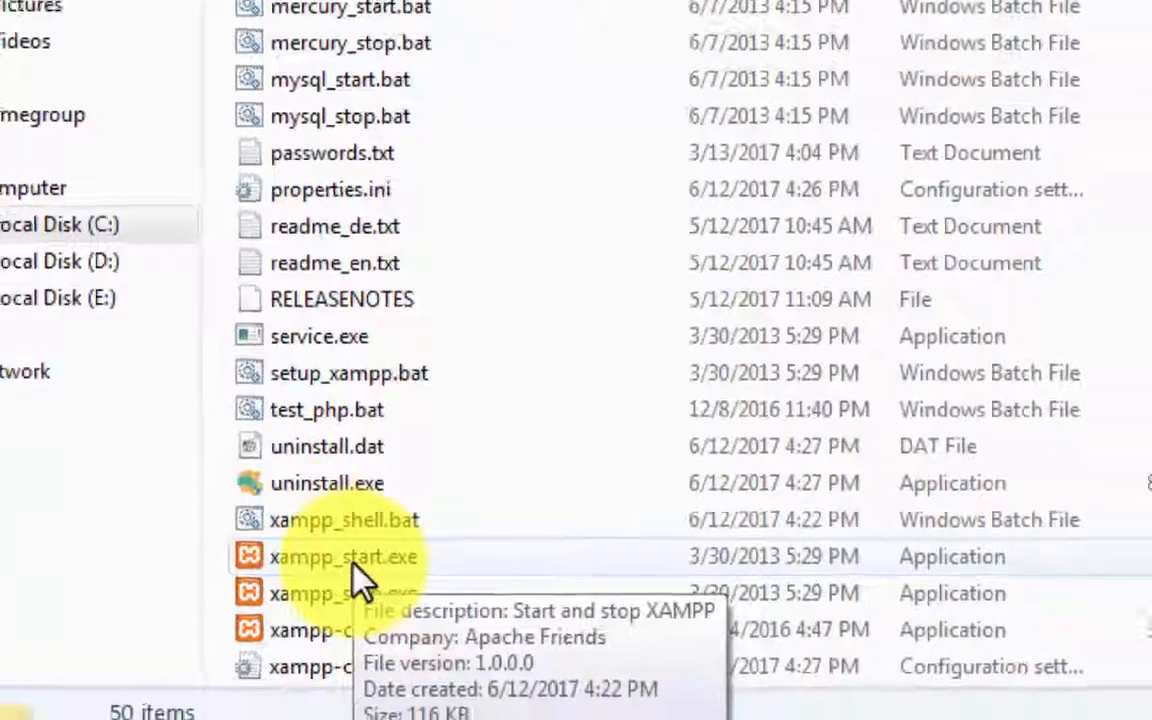
double_click(362, 560)
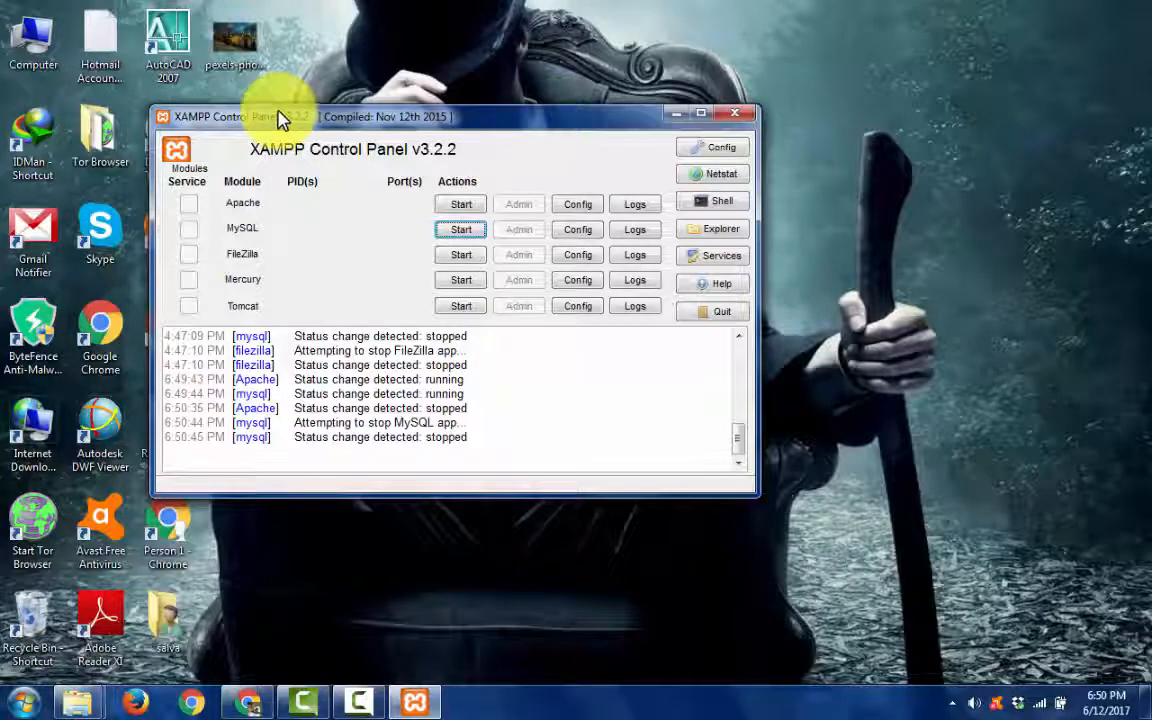
- Minimize the XAMPP Control Panel and view the contents of the Apache24 folder on Local Disk (C:) in Windows Explorer
mouse_move(290, 119)
left_mouse_down()
mouse_move(404, 129)
mouse_move(283, 120)
left_mouse_up()
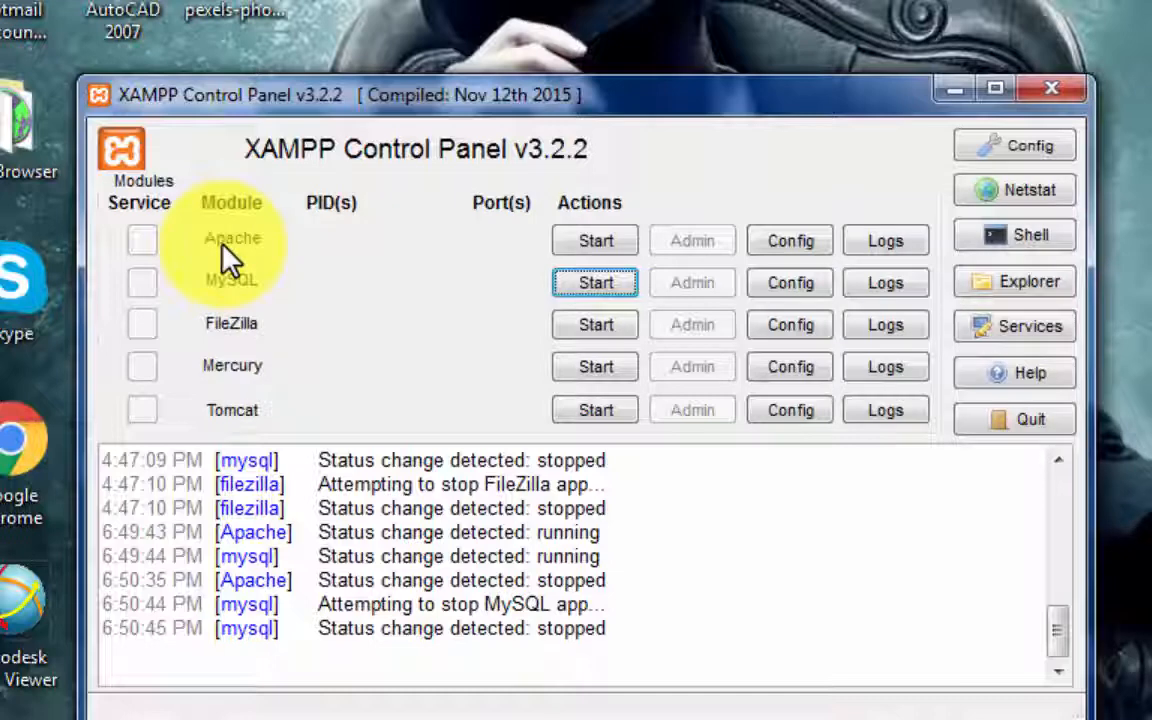
left_click(942, 100)
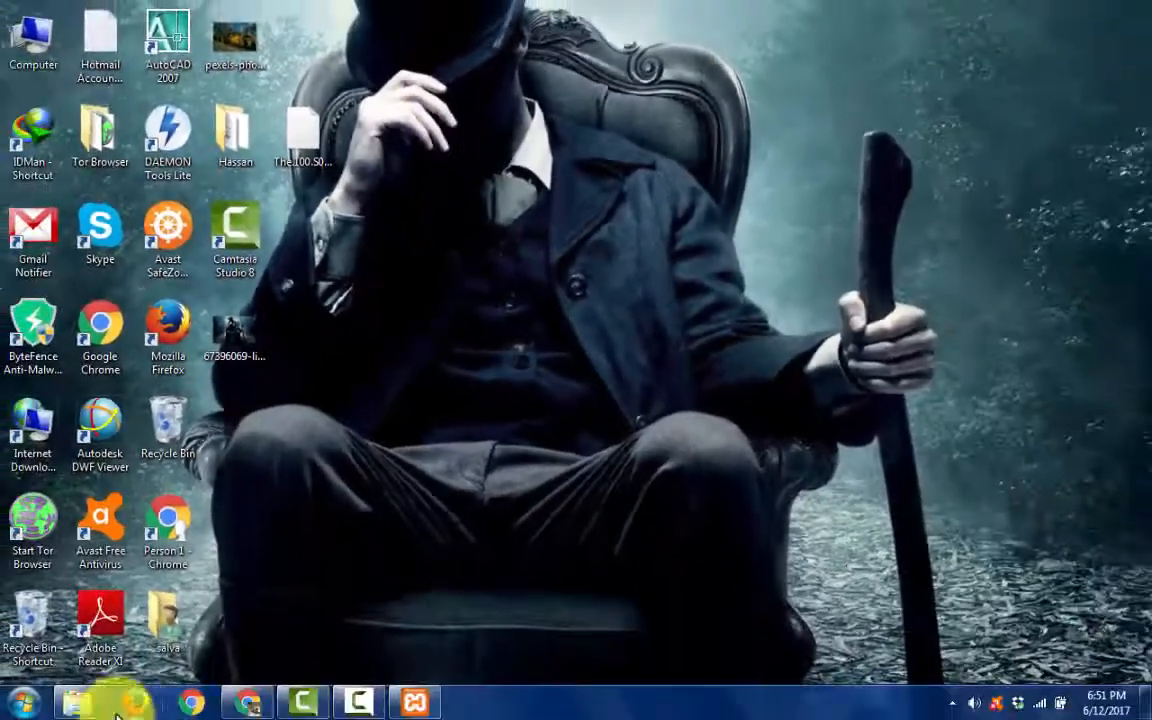
mouse_move(90, 700)
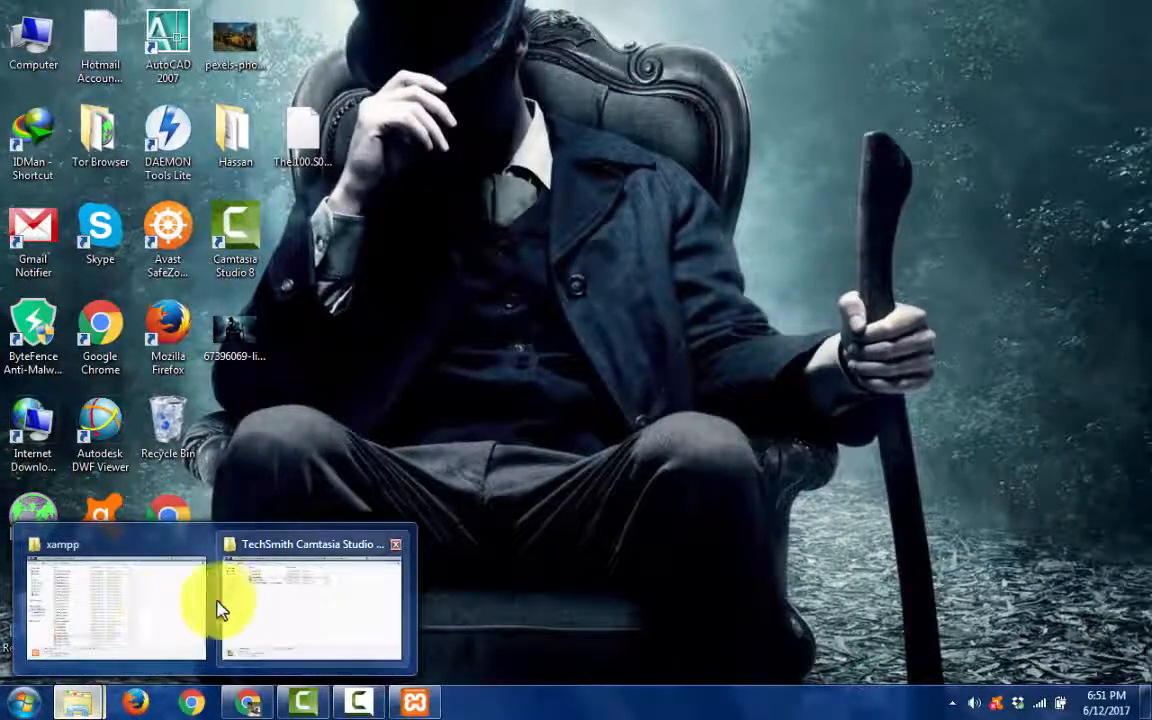
left_click(156, 600)
left_click(76, 374)
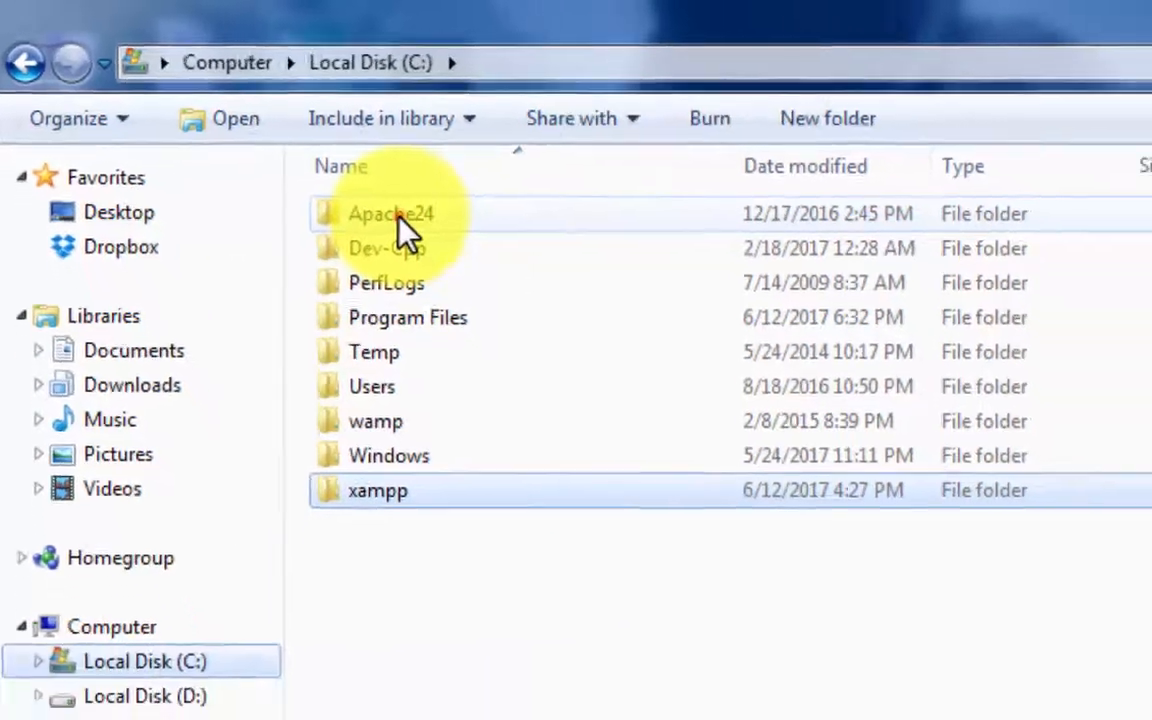
double_click(440, 240)
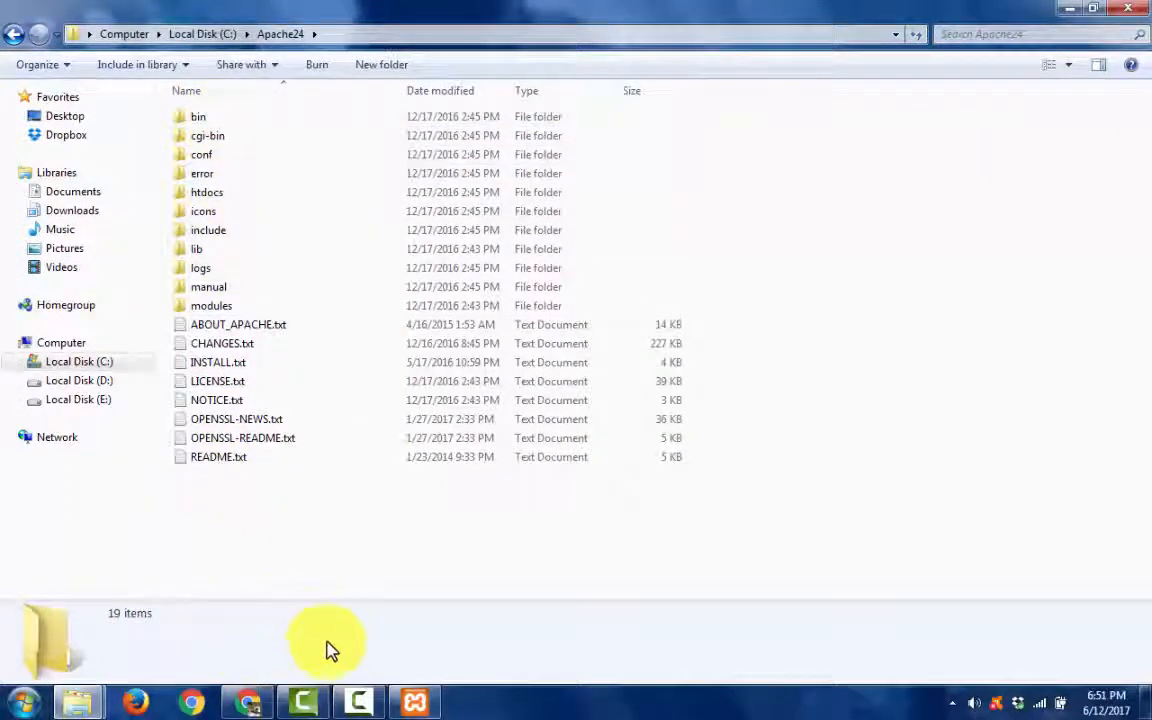
- Return to the XAMPP Control Panel and start the Apache and MySQL modules
left_click(415, 703)
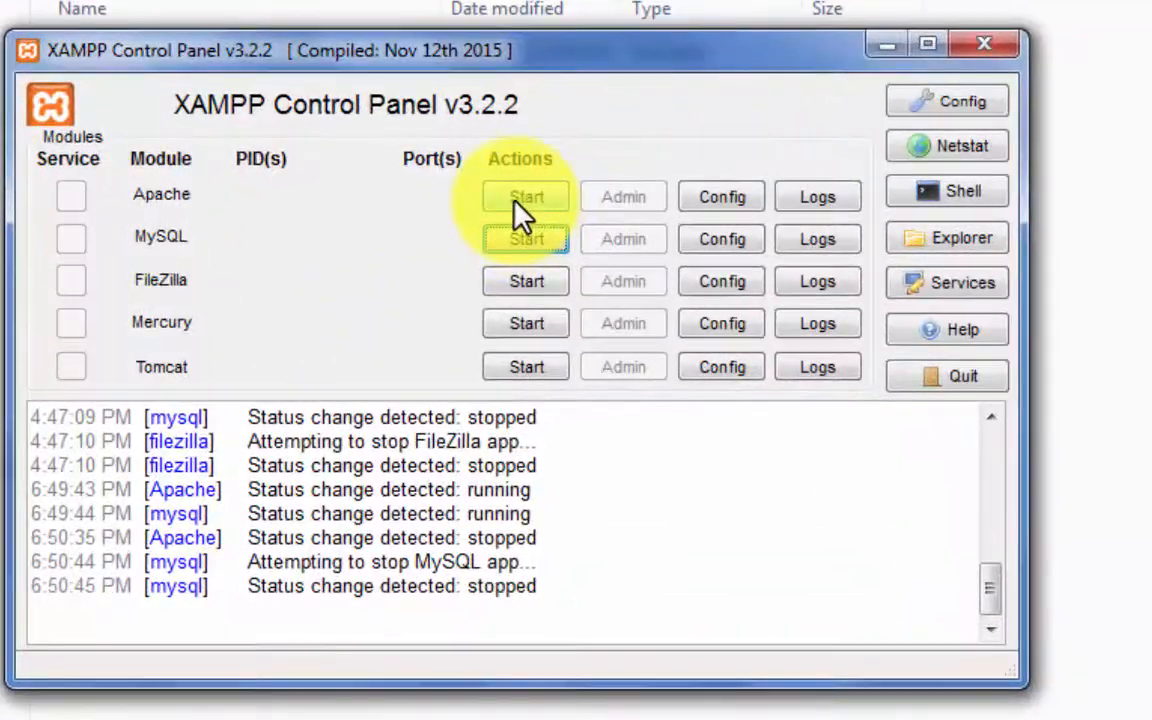
left_click(445, 204)
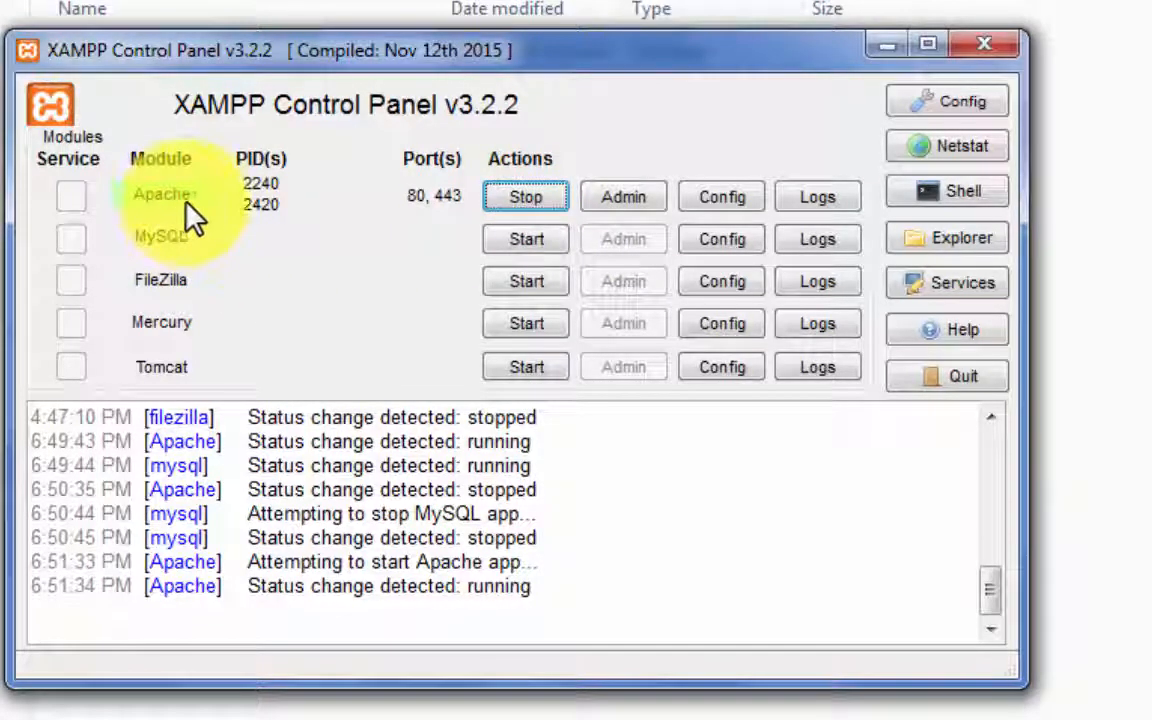
left_click(538, 241)
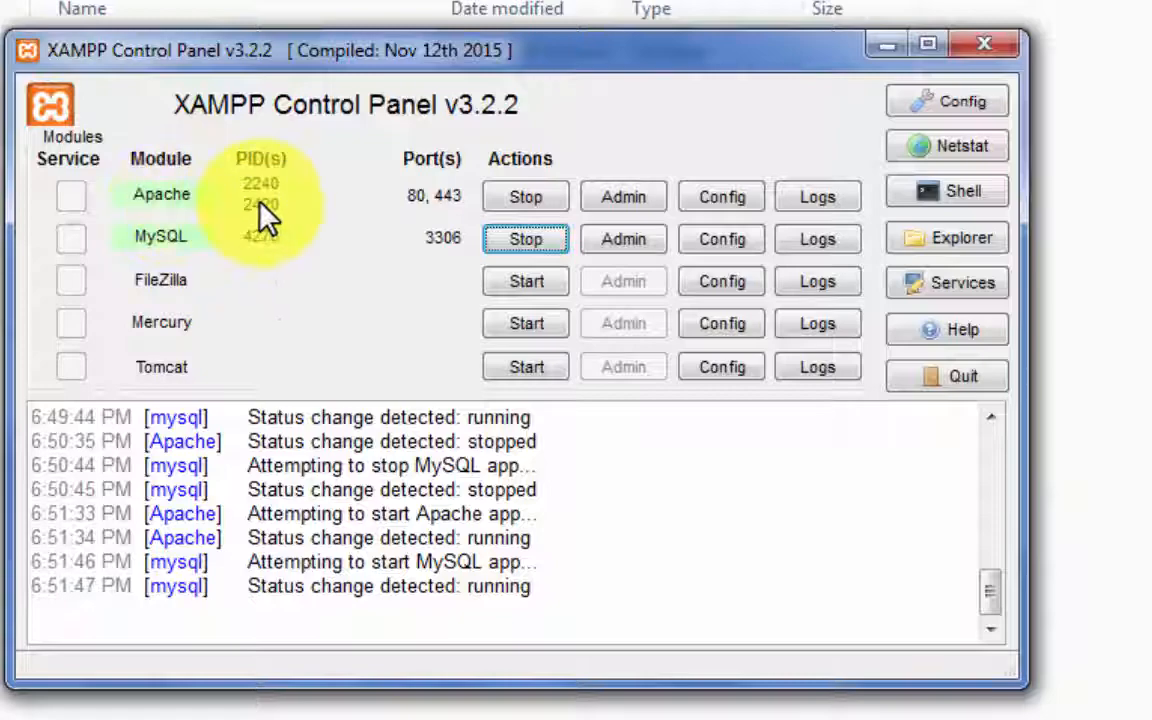
- Minimize the XAMPP Control Panel, switch to Chrome and load localhost in a new browser tab
left_click(889, 46)
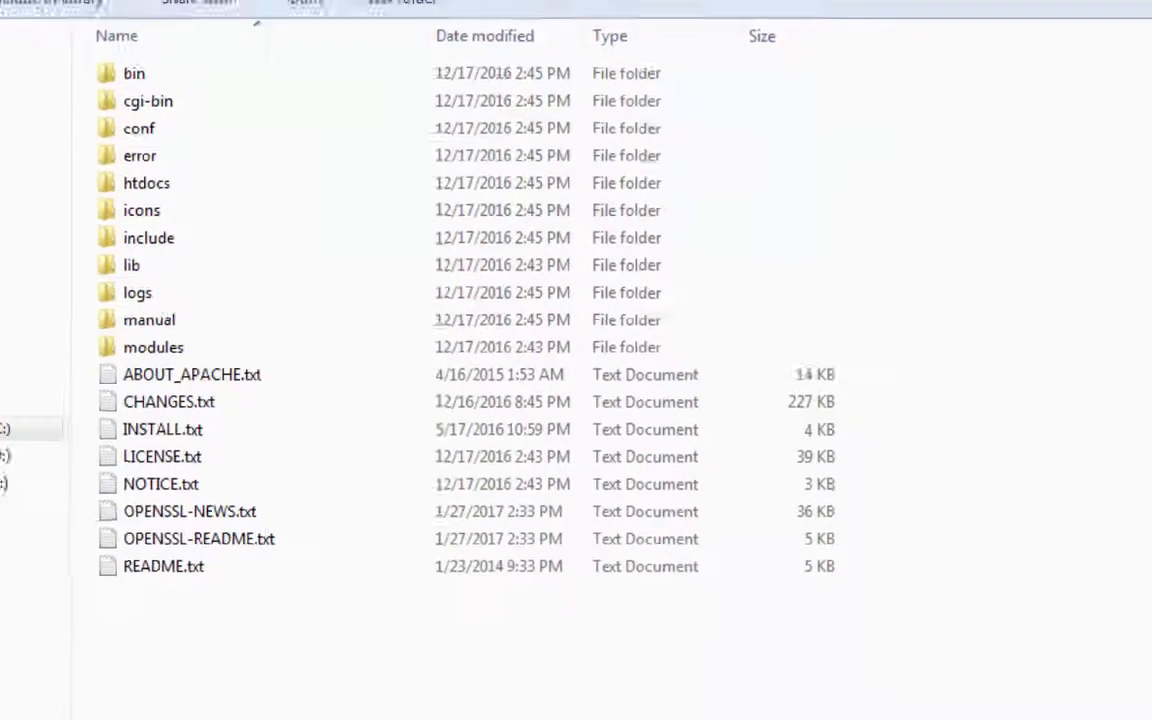
left_click(248, 702)
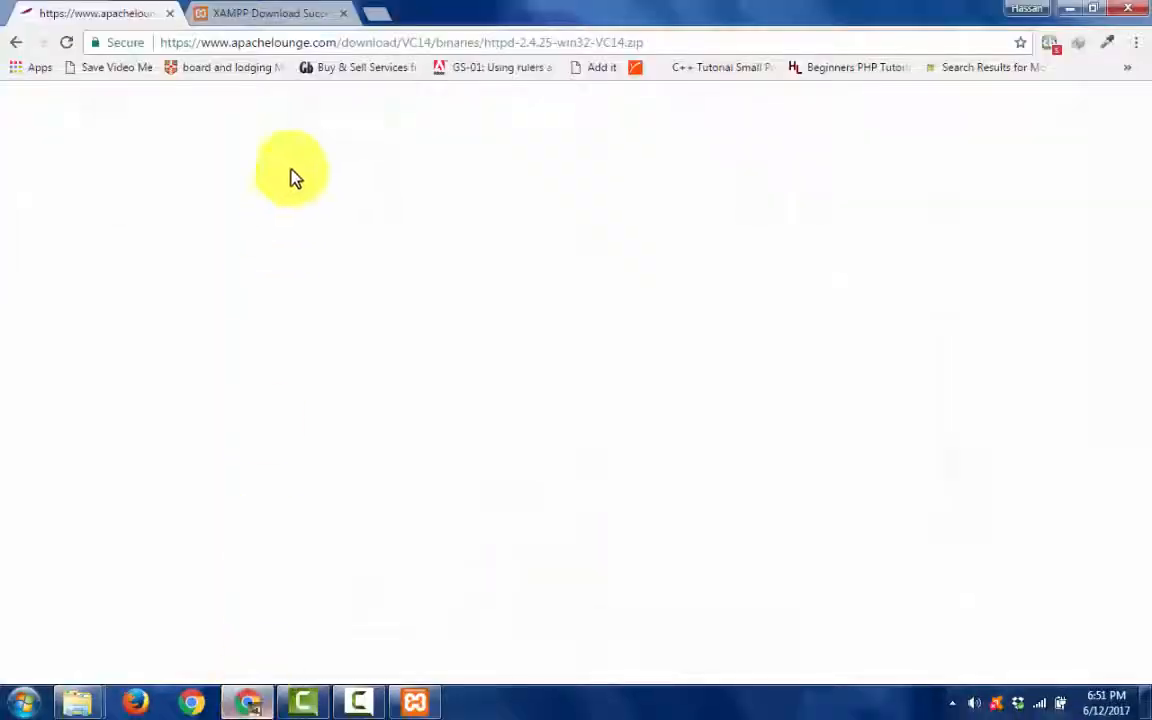
left_click(378, 22)
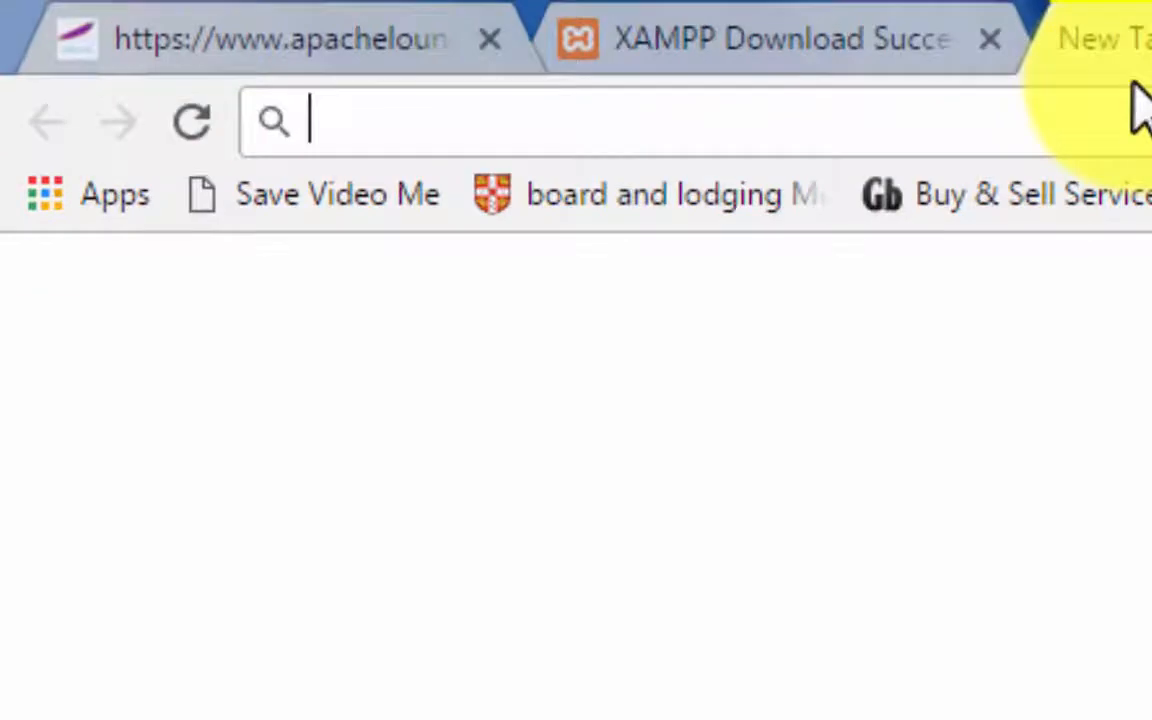
type("localh")
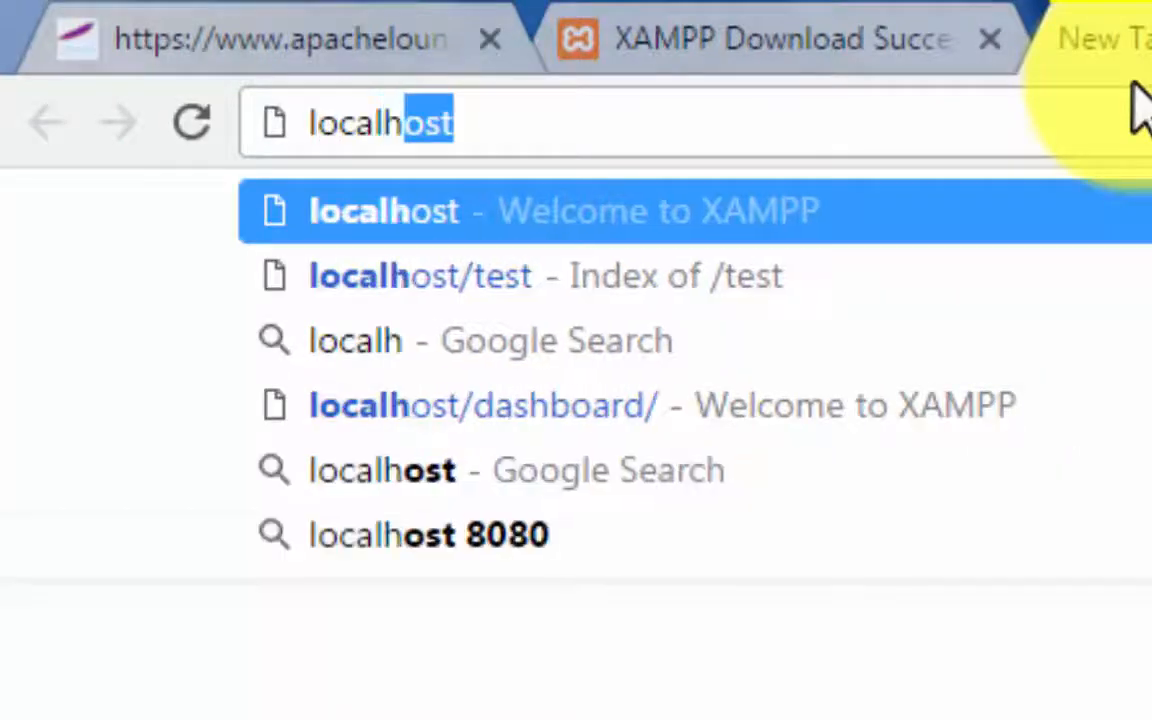
type("ost")
key("Return")
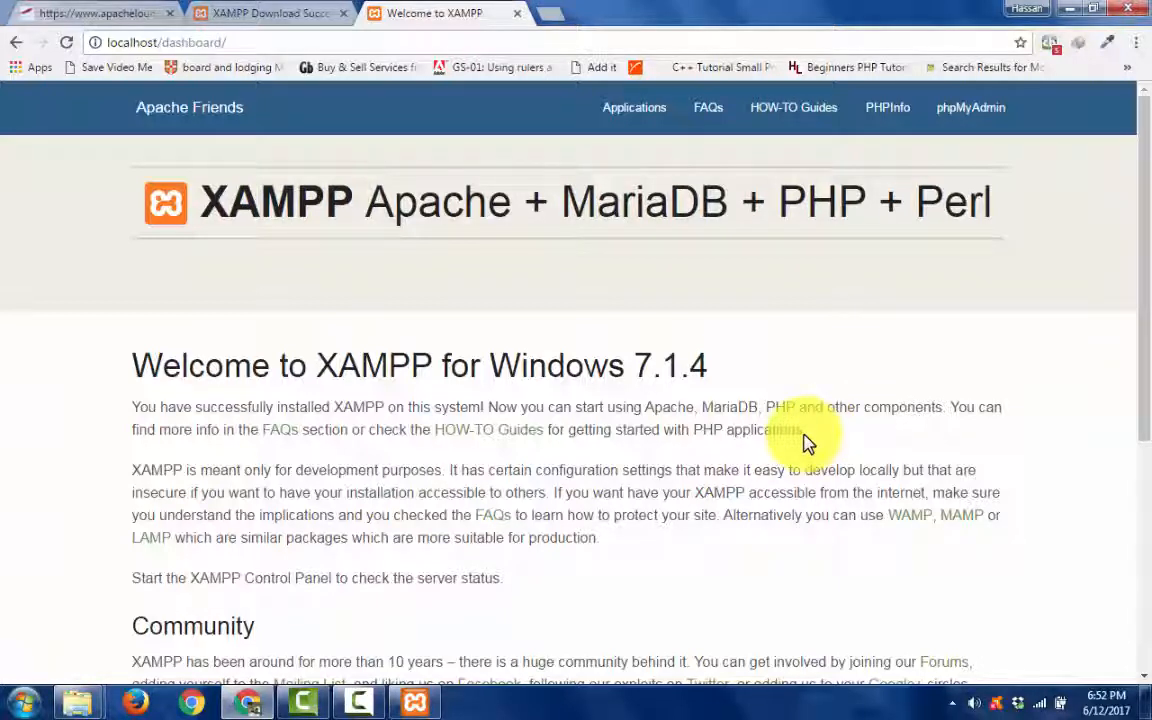
- Look over the XAMPP welcome page and the XAMPP download page, and bring the XAMPP Control Panel back up
scroll(630, 440, "down", 4)
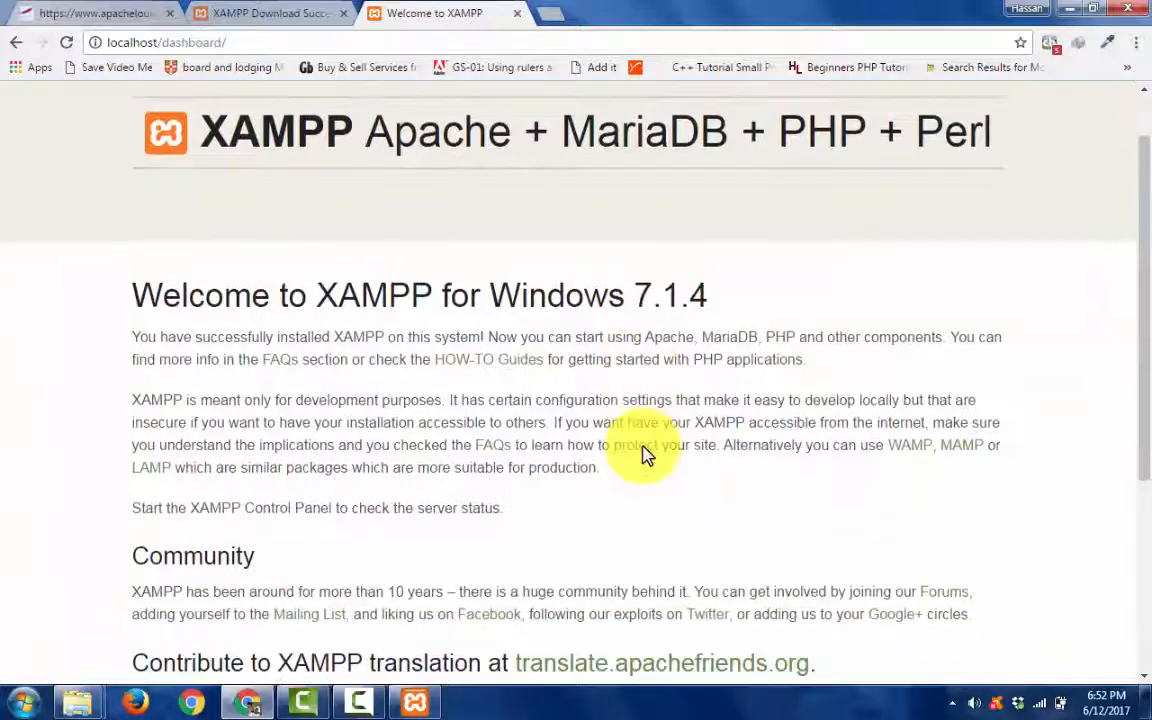
scroll(643, 456, "up", 4)
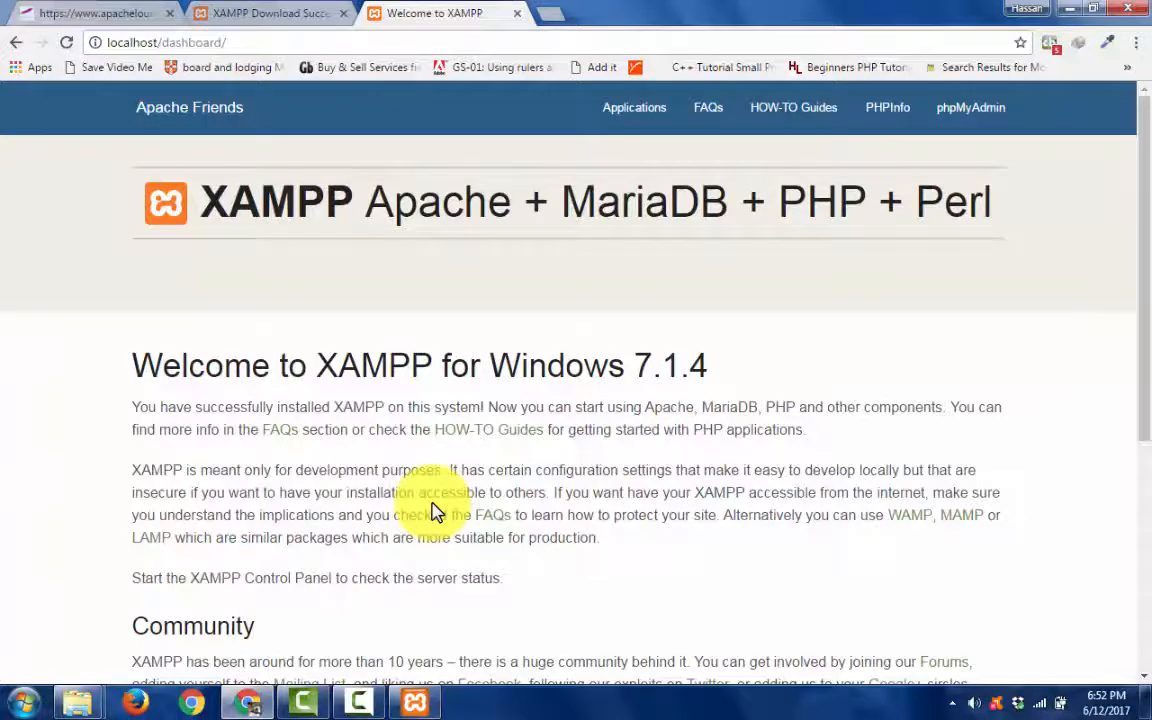
left_click(308, 11)
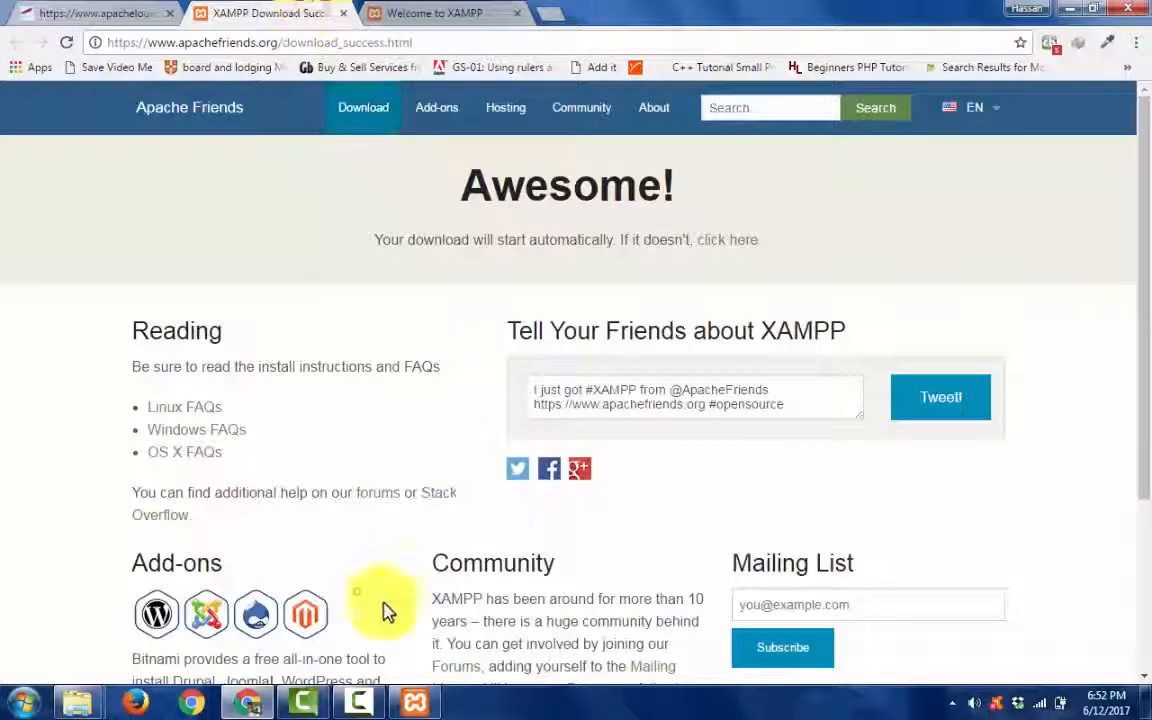
left_click(414, 702)
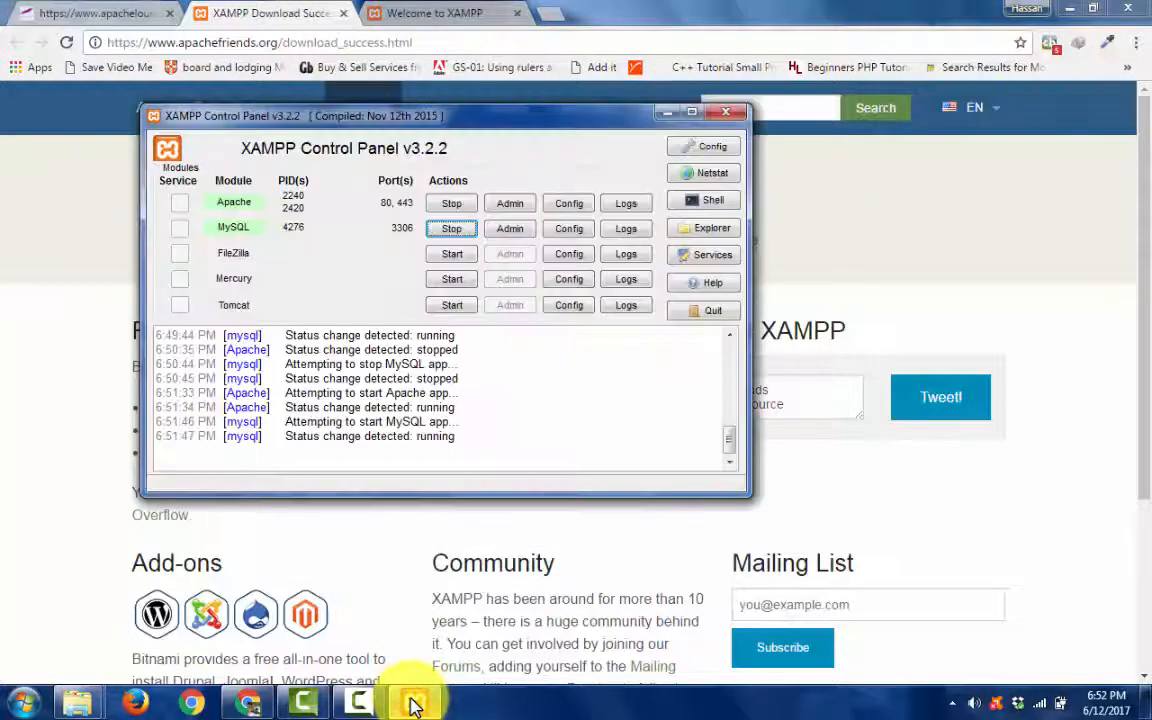